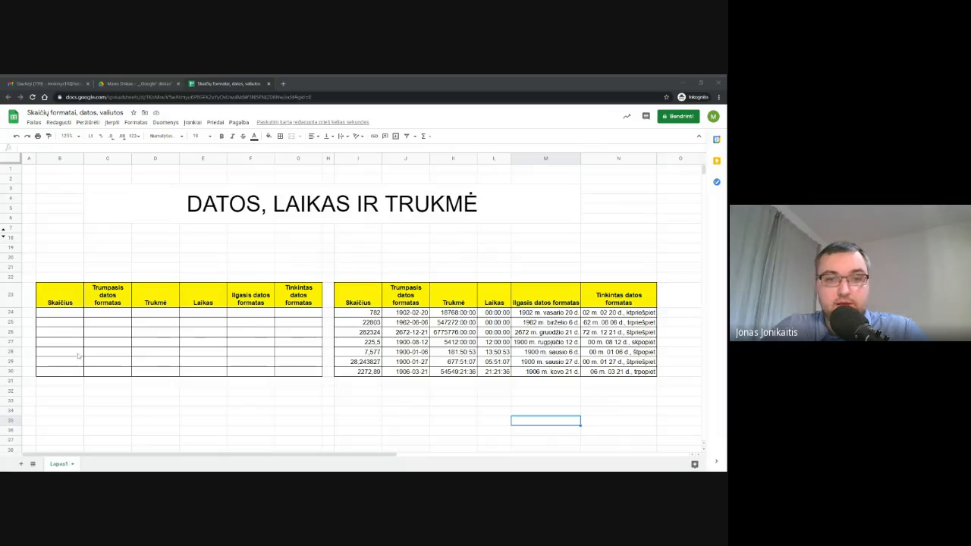
- Examine how the numbers in the filled example table (I24:N30) appear as short date, duration, time, long date and custom date
left_click(366, 333)
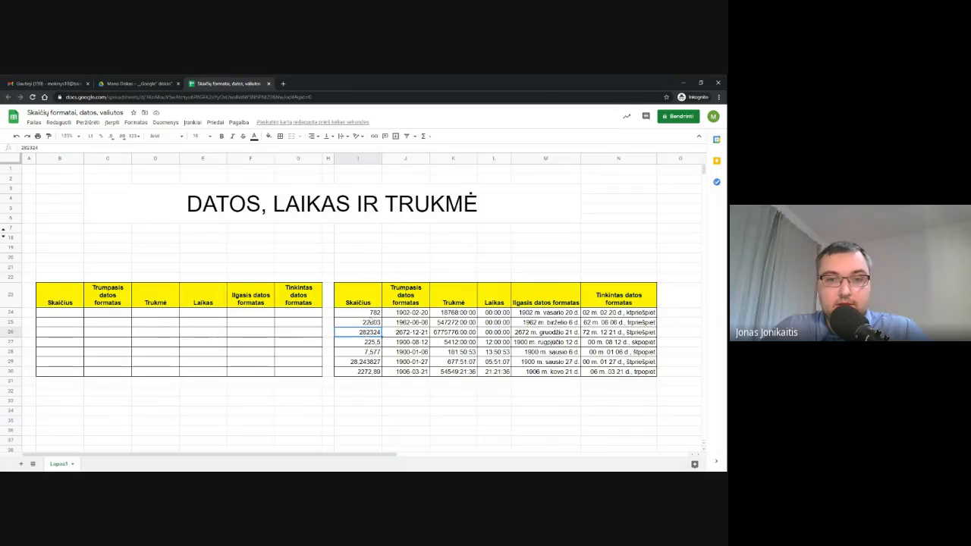
left_click(372, 315)
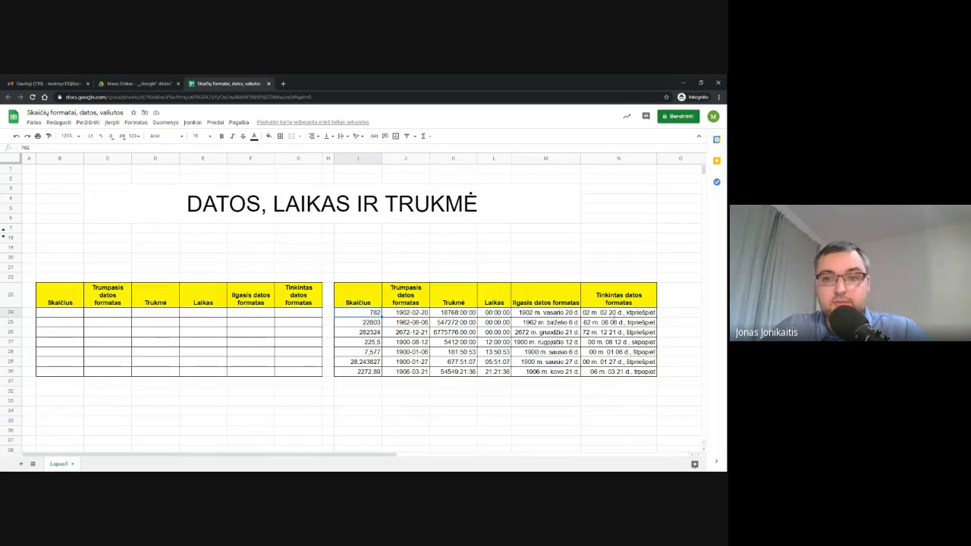
left_click(535, 313)
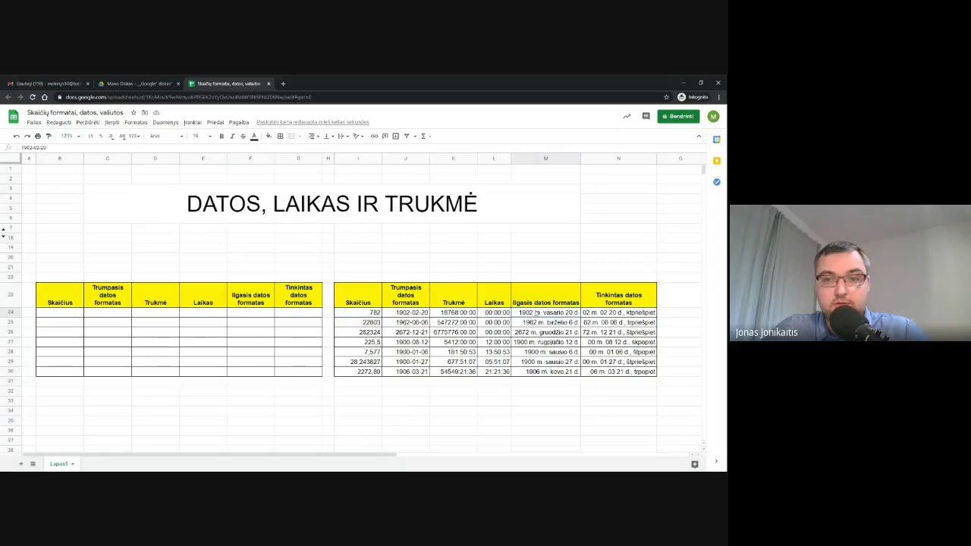
key("Right")
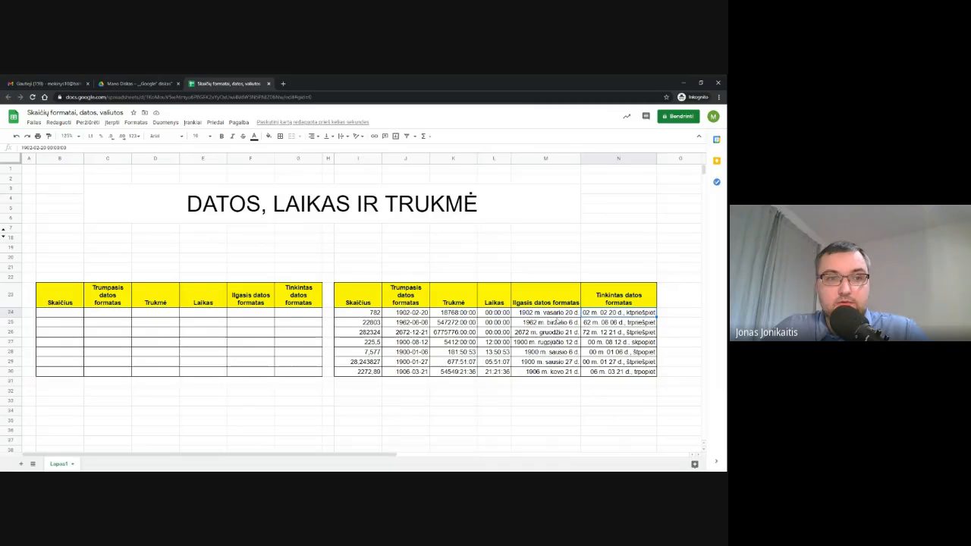
key("Left")
key("Left")
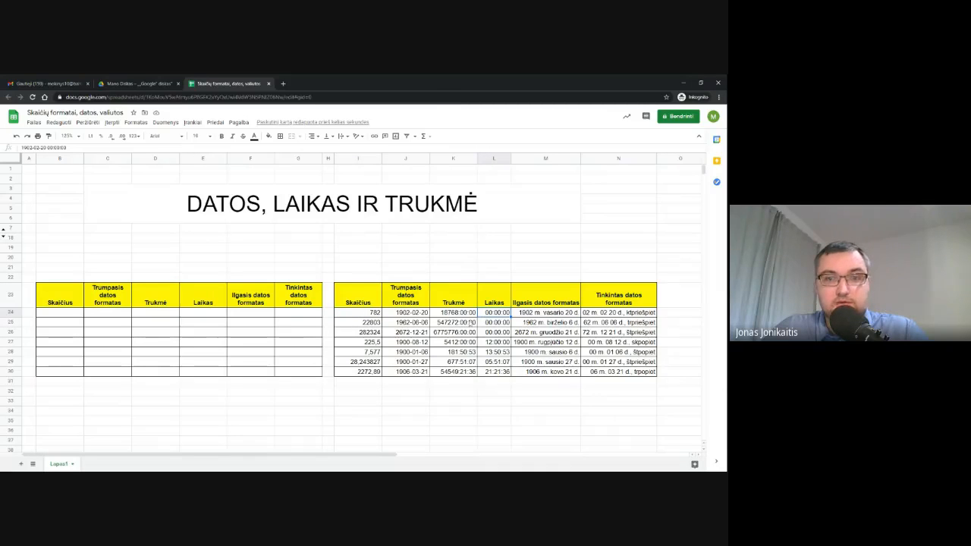
key("Left")
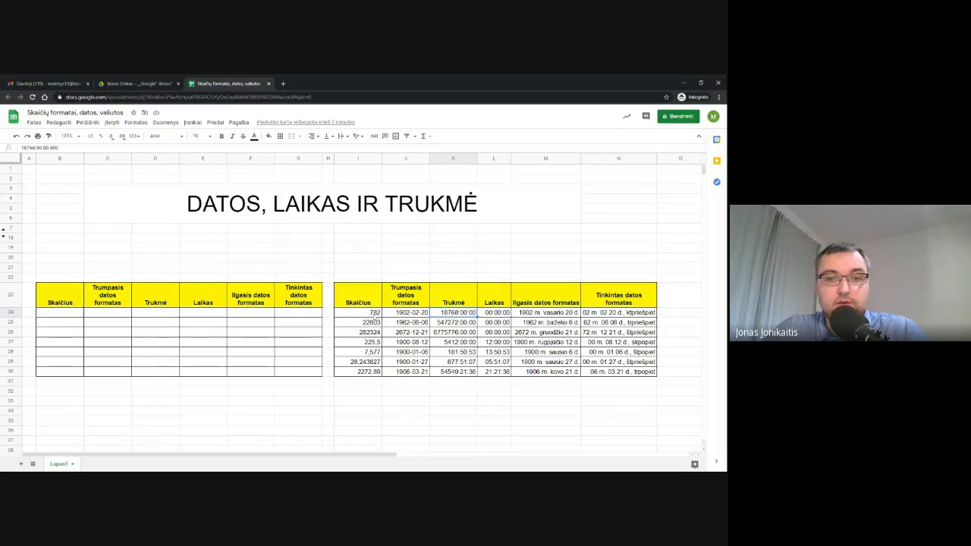
key("Left")
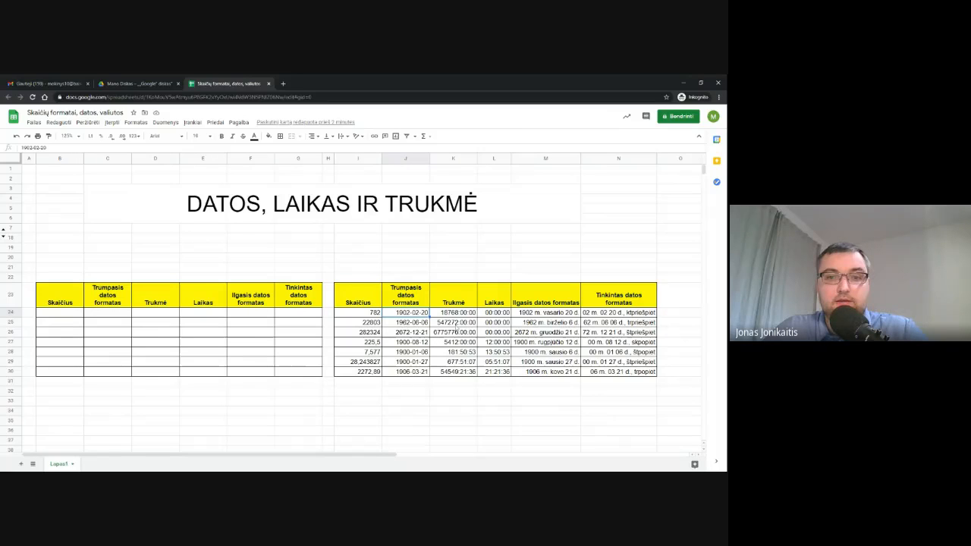
left_click(454, 323)
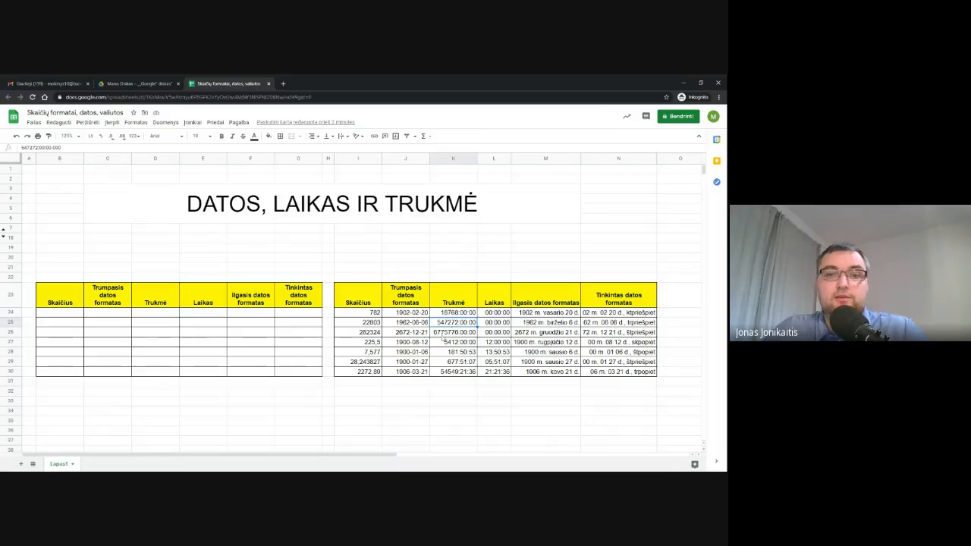
key("Left")
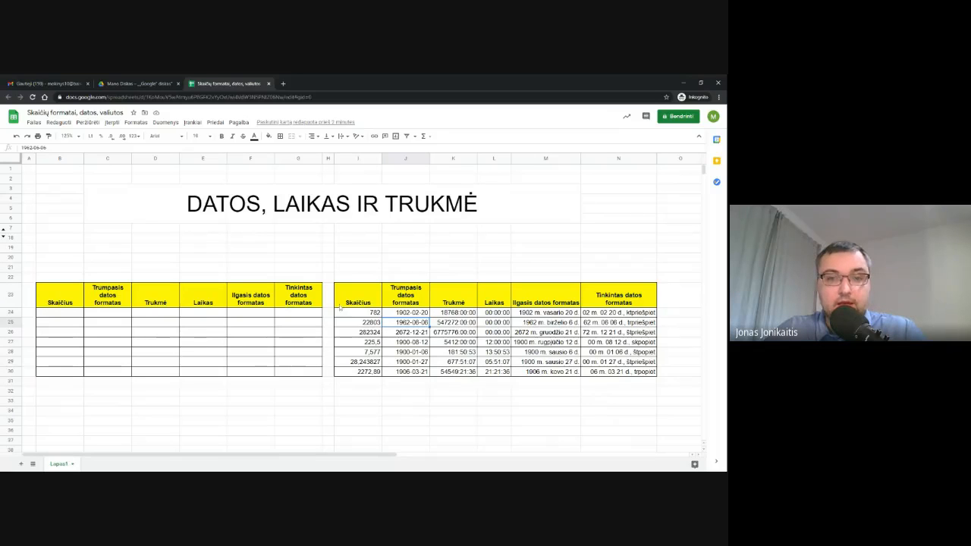
- Copy the example table's Skaičius numbers (I24:I30) and paste only their values into B24:B30 of the empty table
left_click_drag(358, 312, 372, 372)
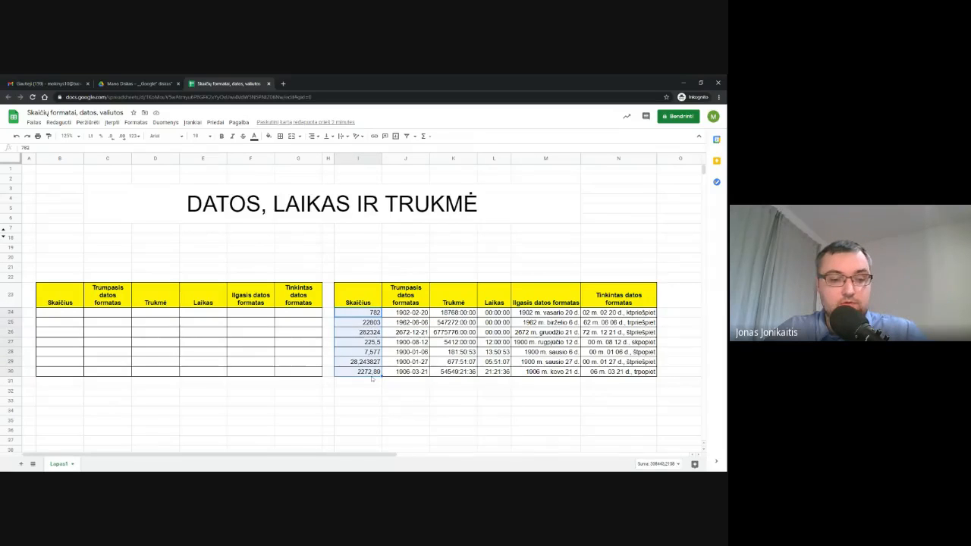
key("ctrl+c")
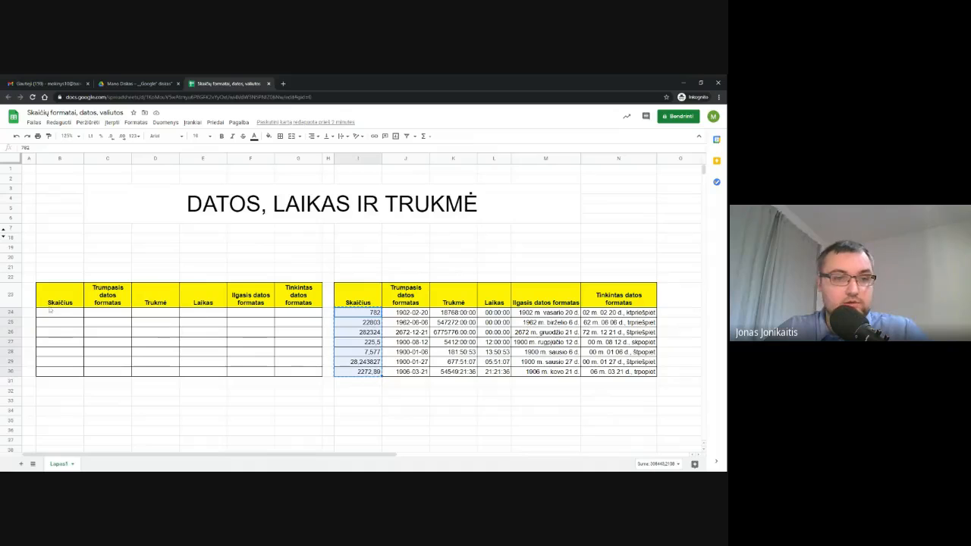
right_click(61, 312)
mouse_move(113, 236)
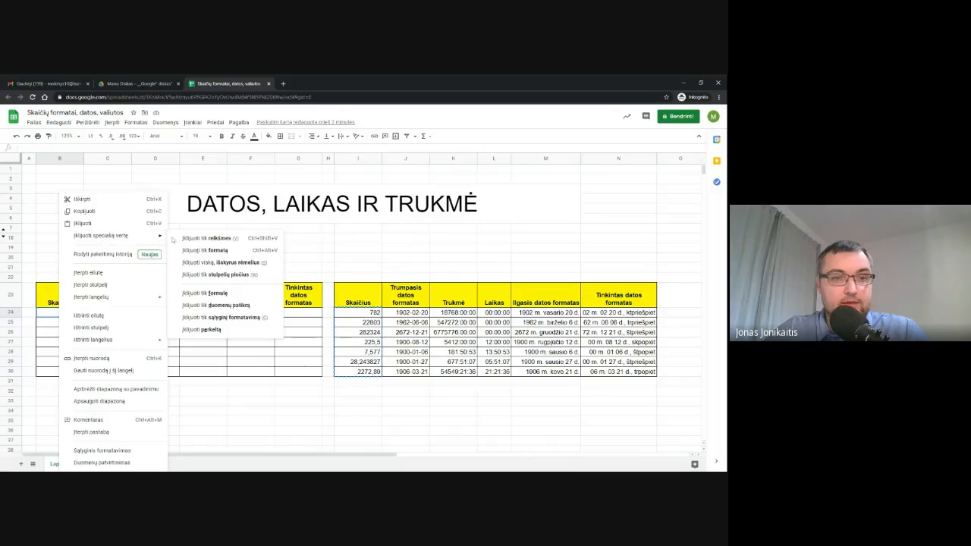
left_click(217, 239)
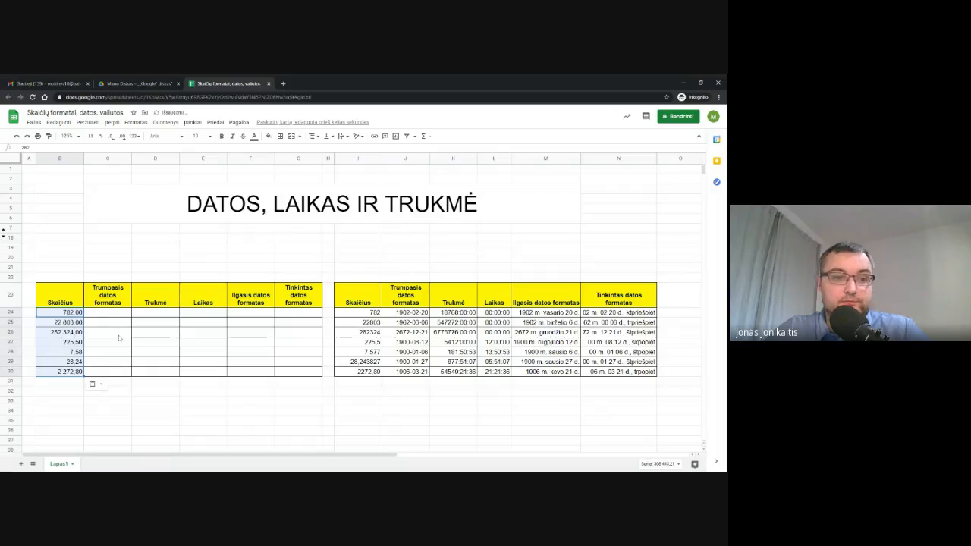
- Copy the Skaičius values in B24:B30 and paste only the values across the remaining empty columns, C24:G30
left_click(107, 331)
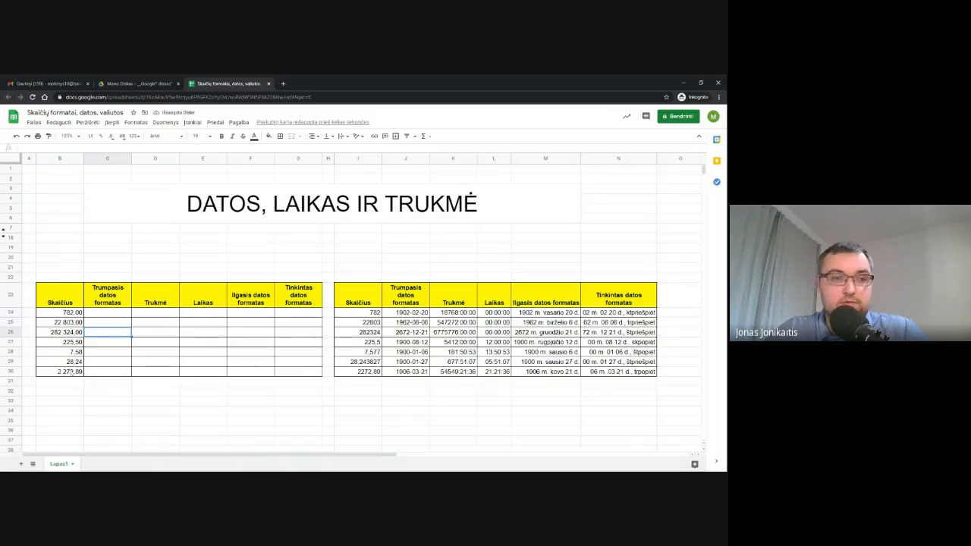
left_click_drag(61, 312, 74, 371)
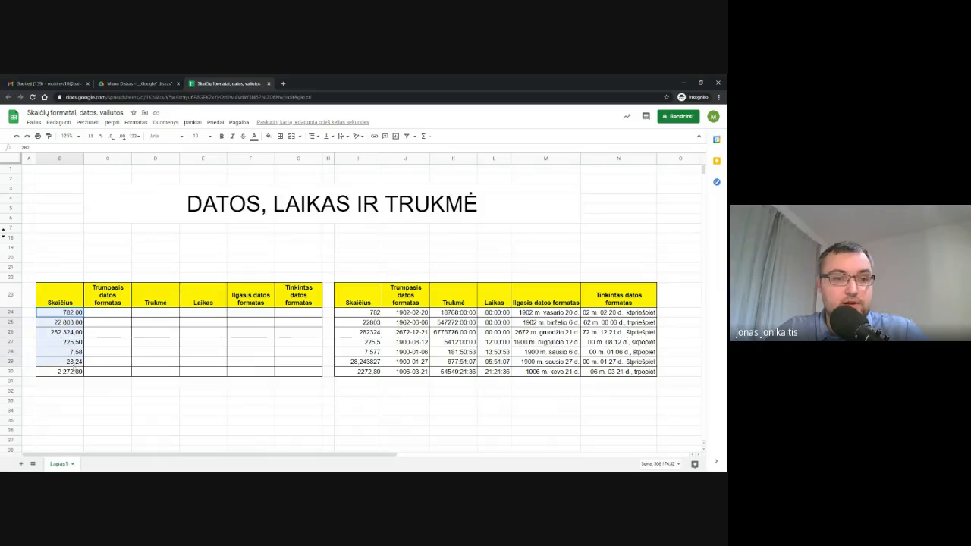
key("ctrl+c")
mouse_move(107, 311)
left_mouse_down()
mouse_move(190, 354)
mouse_move(303, 372)
left_mouse_up()
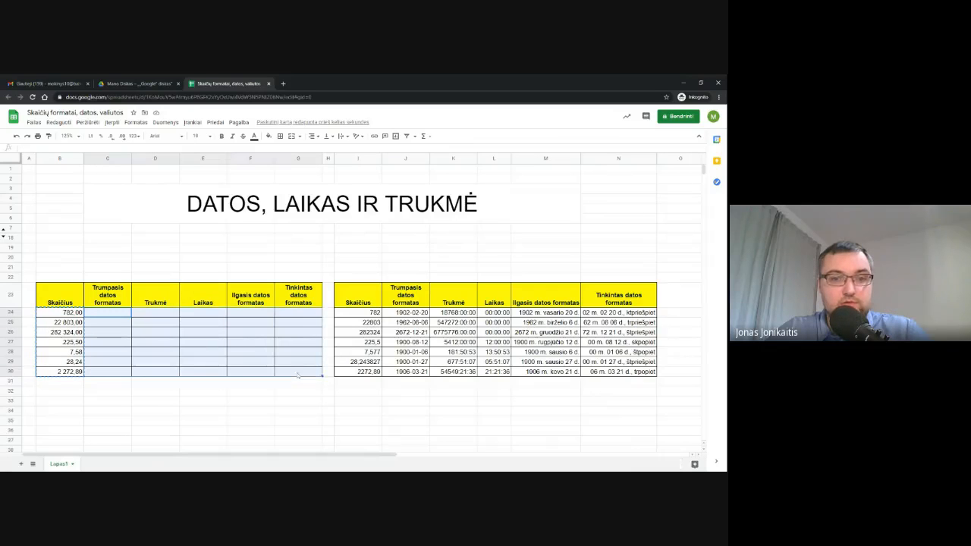
right_click(247, 315)
mouse_move(311, 223)
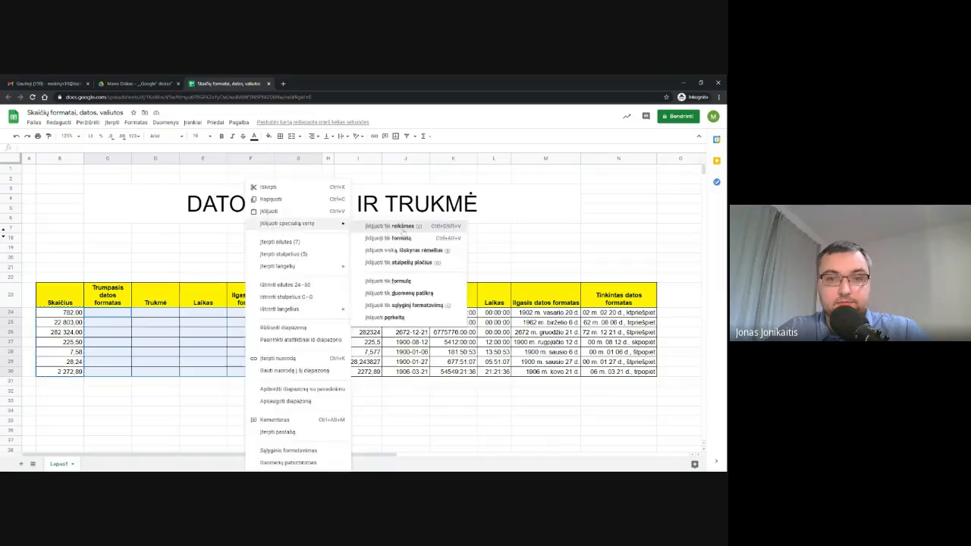
left_click(403, 228)
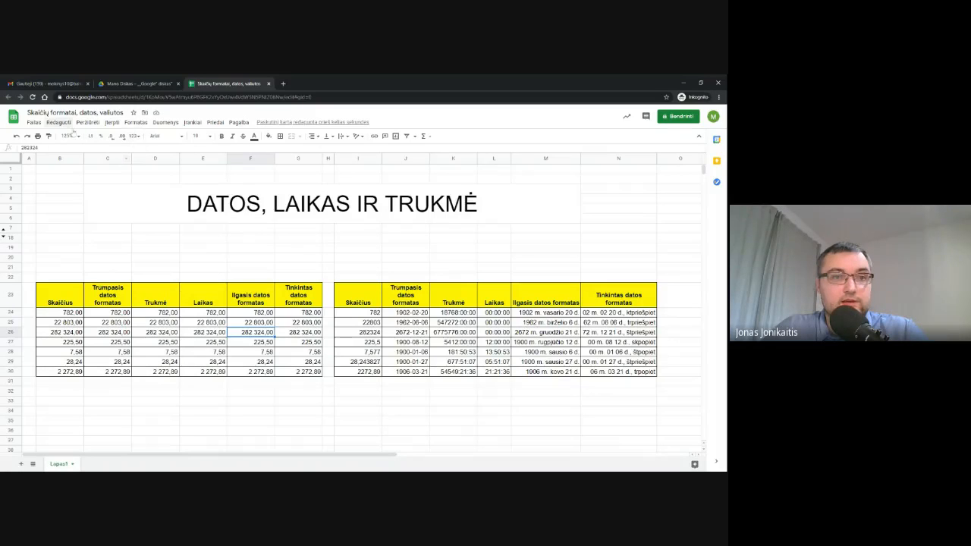
left_click(134, 137)
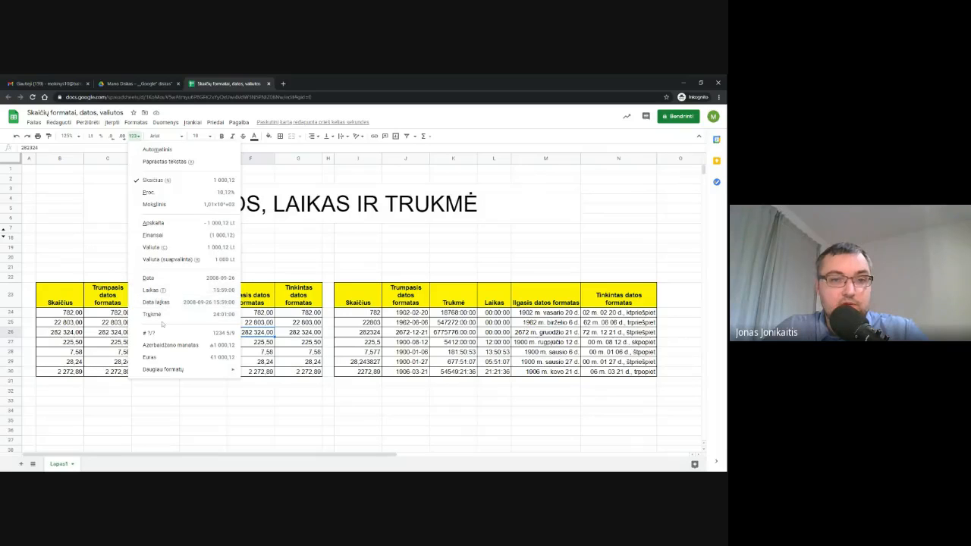
mouse_move(186, 375)
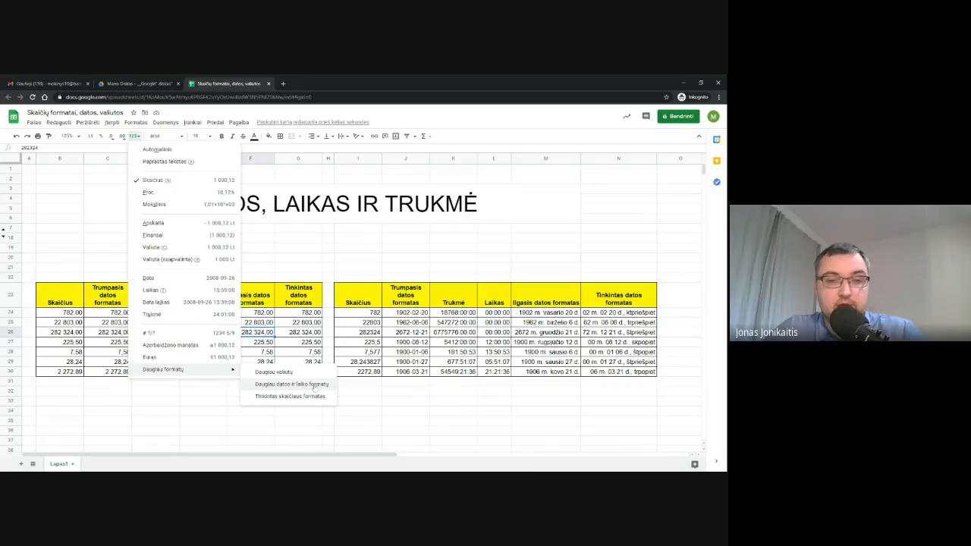
left_click(297, 258)
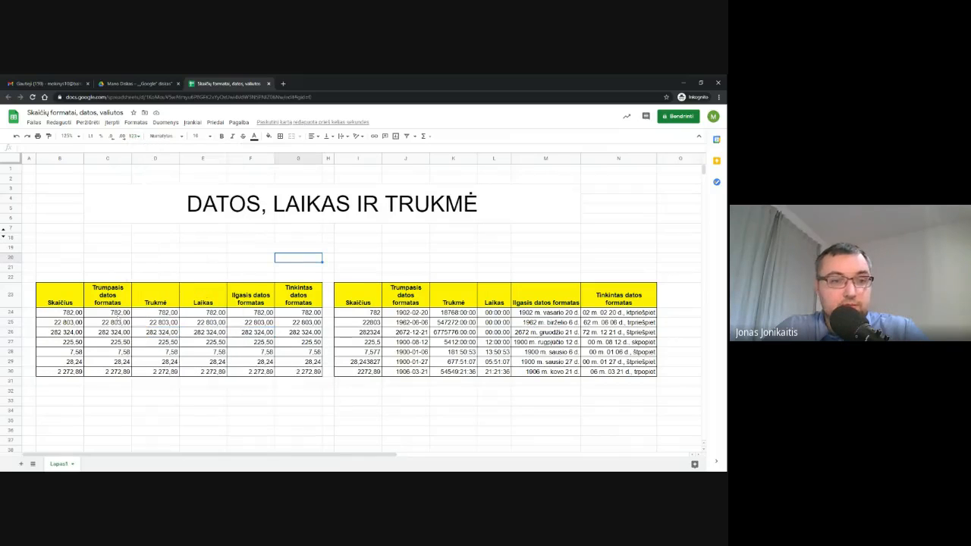
- Apply the Data (date) number format to the Trumpasis datos formatas cells C24:C30
left_click_drag(121, 315, 121, 372)
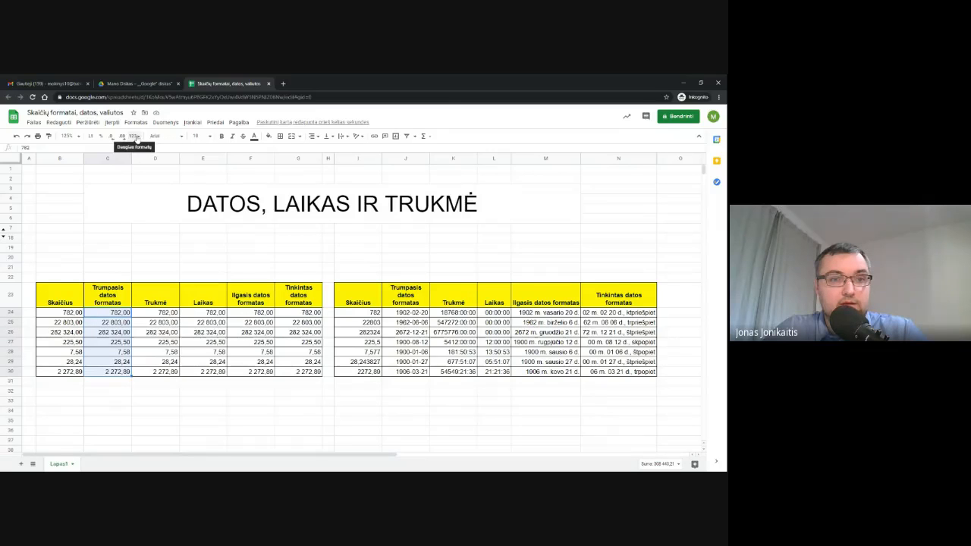
left_click(134, 136)
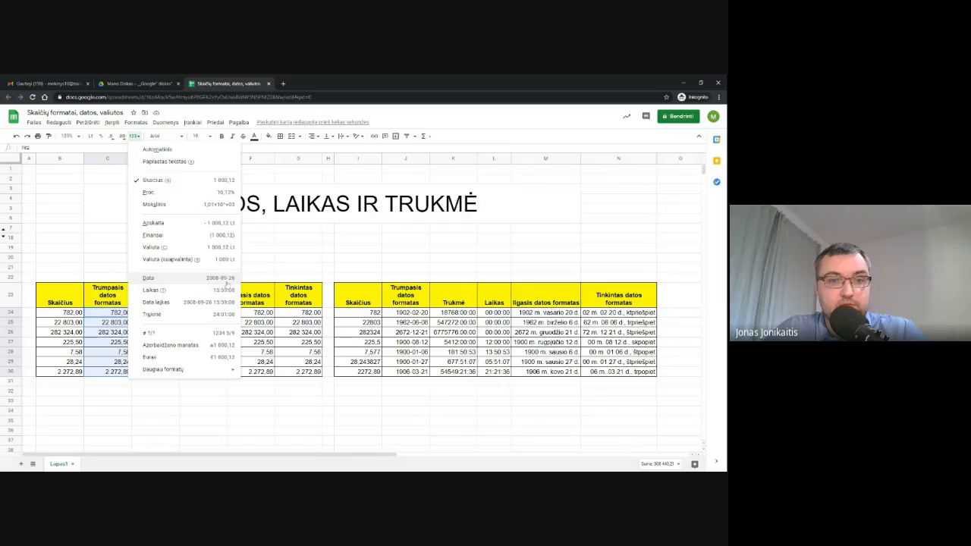
left_click(217, 280)
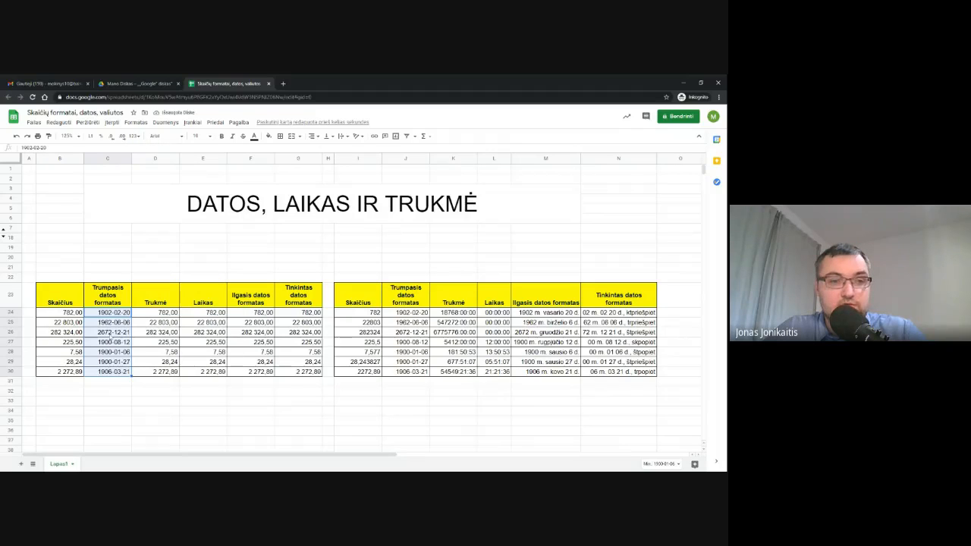
- Compare the short dates in column C with the underlying numbers in the Skaičius column B
left_click(103, 351)
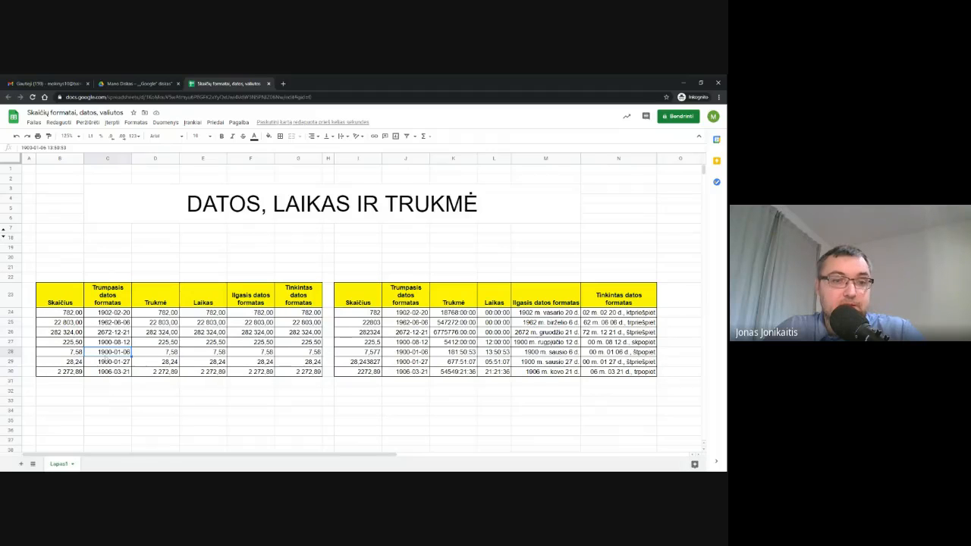
left_click(78, 354)
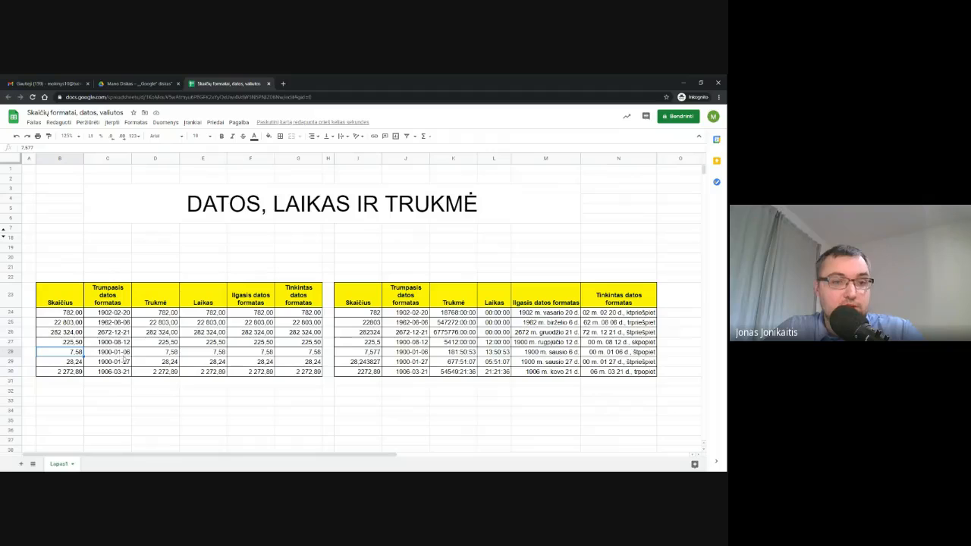
left_click(71, 372)
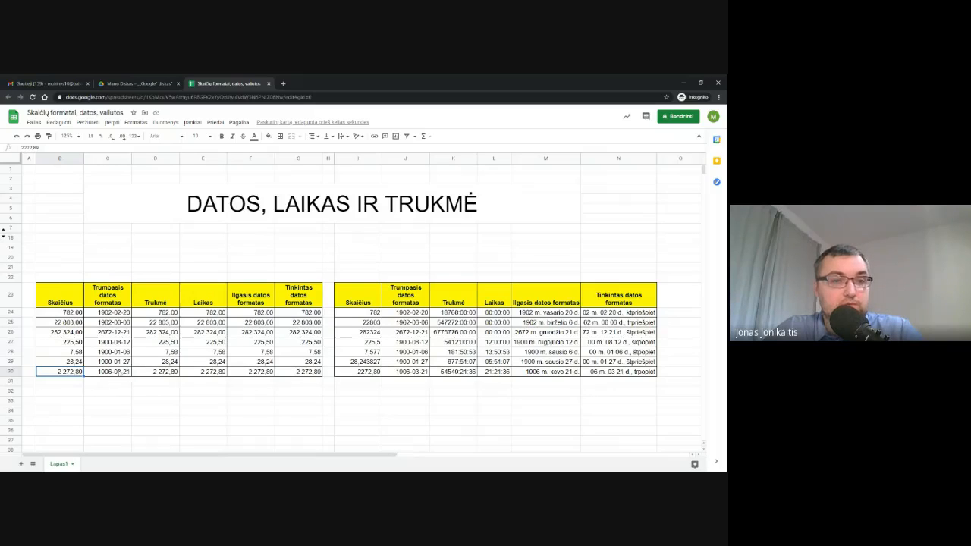
left_click(64, 331)
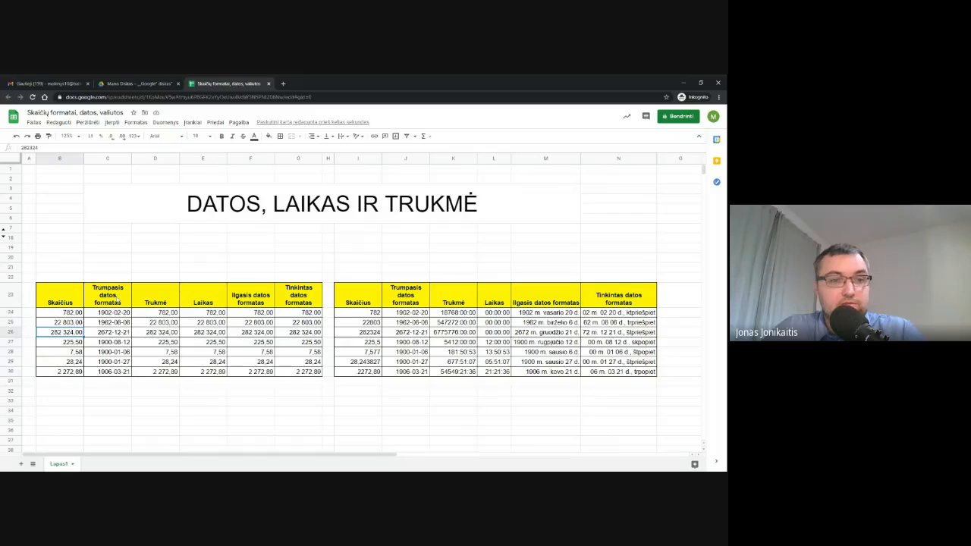
- Apply the Laikas (time) number format to the Laikas column cells E24:E30
left_click(210, 314)
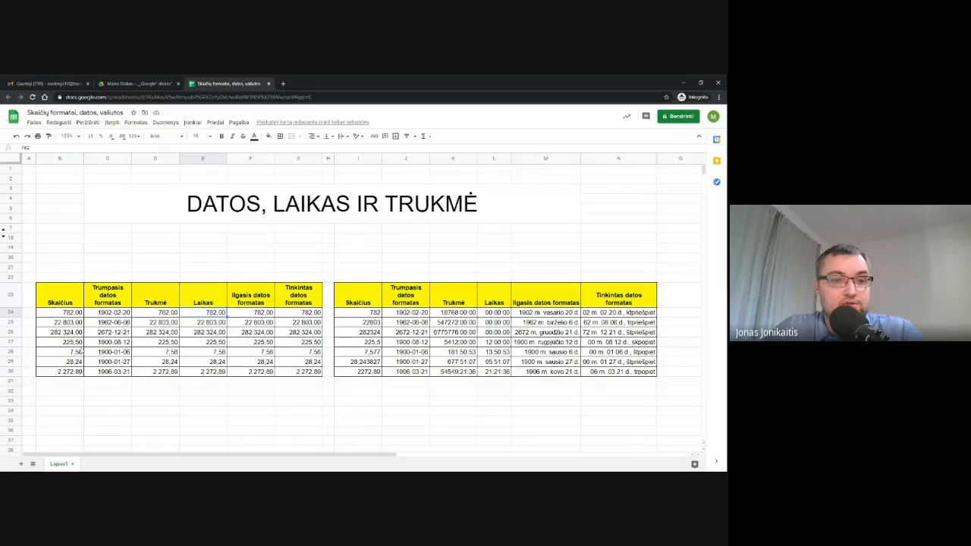
left_click_drag(205, 313, 217, 374)
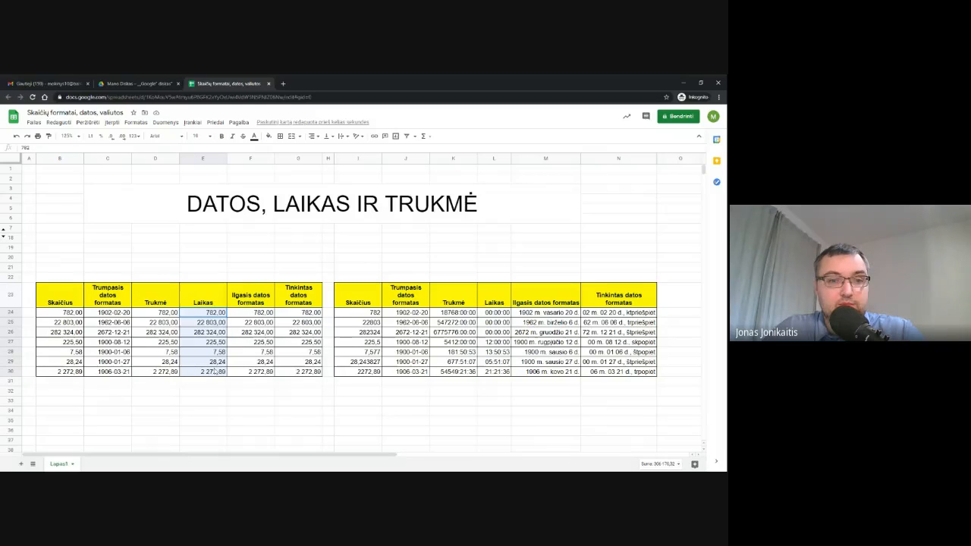
left_click(134, 136)
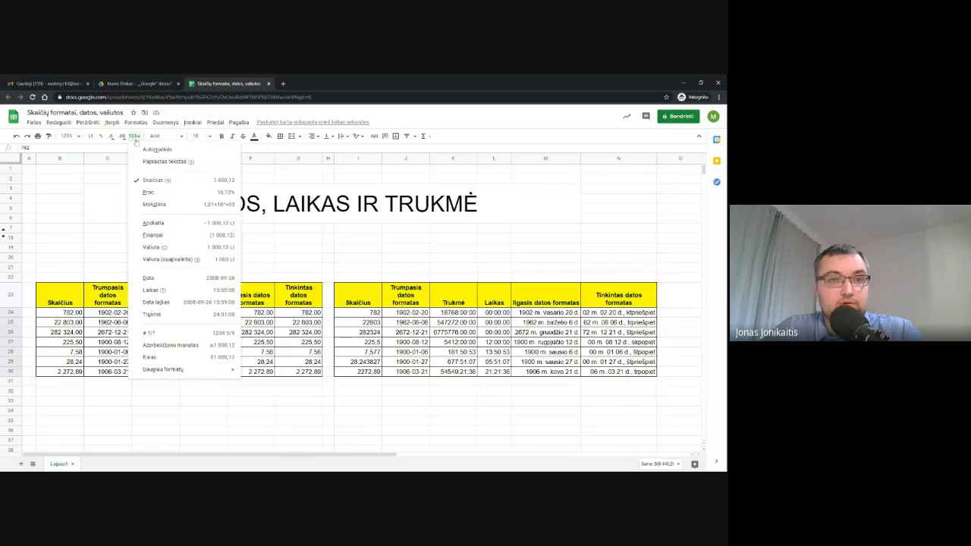
left_click(173, 293)
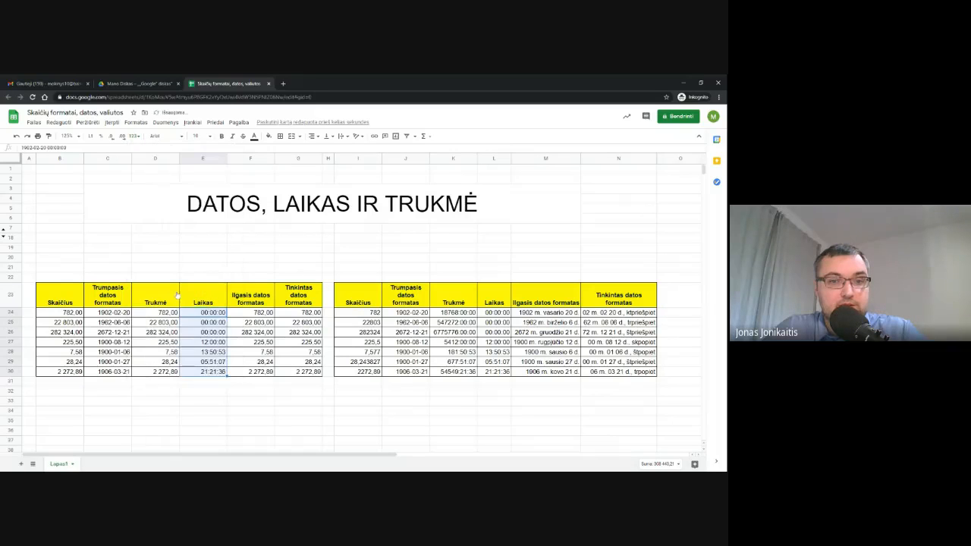
- Compare the times in the Laikas column E with the whole and decimal numbers in the Skaičius column B
left_click(221, 344)
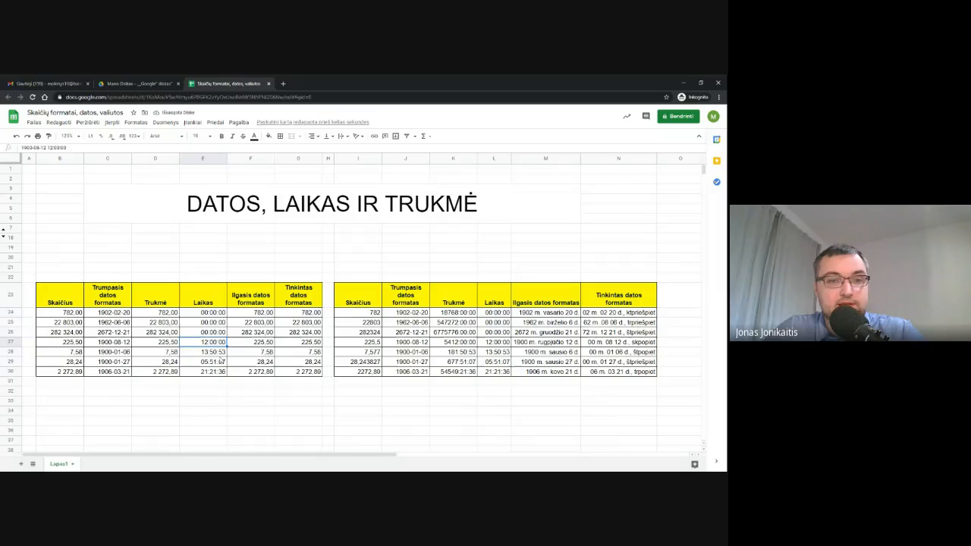
left_click_drag(218, 313, 217, 333)
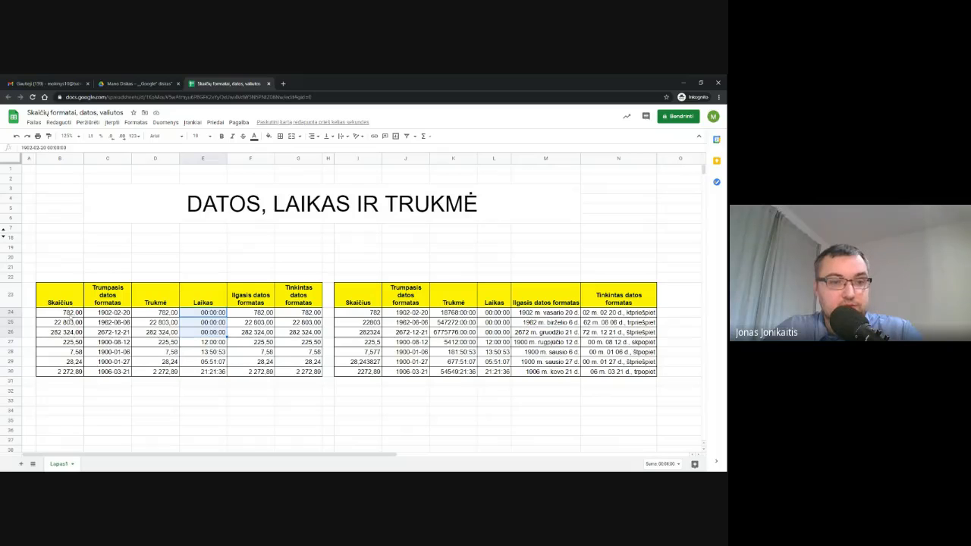
left_click(71, 315)
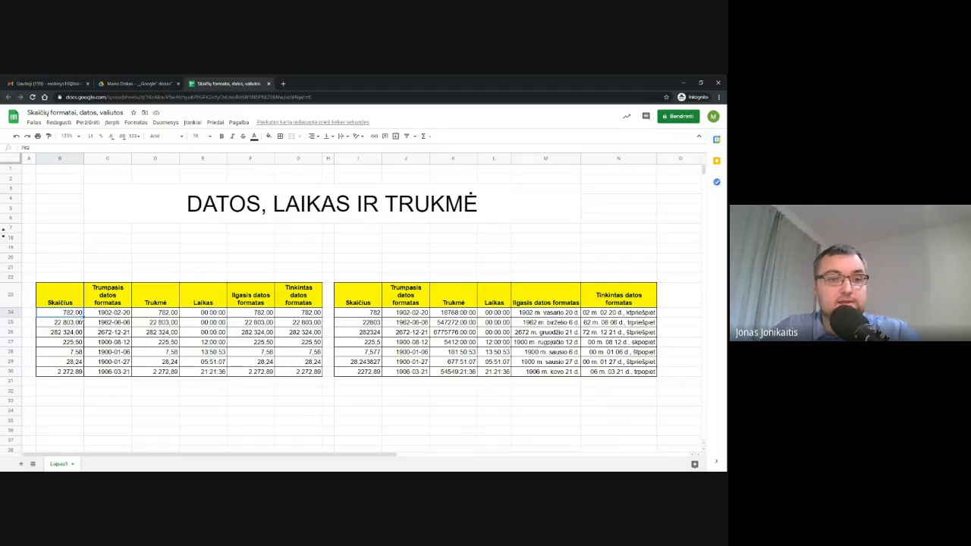
- Examine how the decimal parts of the numbers in B27, B28 and B30 convert to the times in column E
left_click(204, 313)
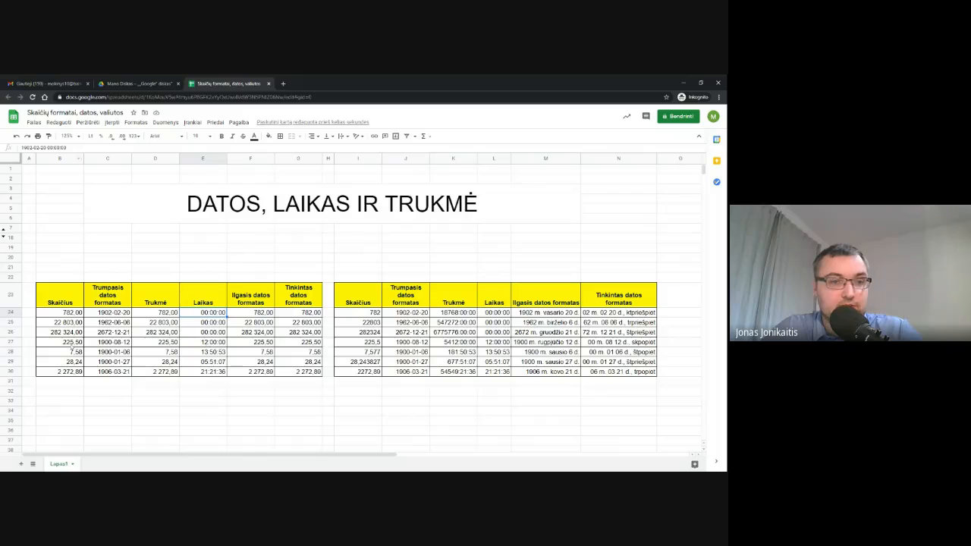
left_click(66, 345)
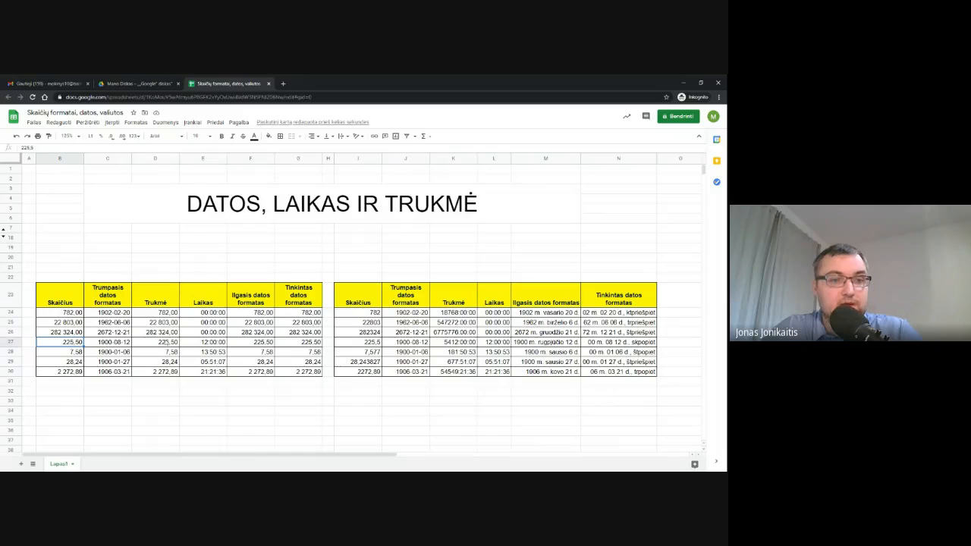
left_click(216, 346)
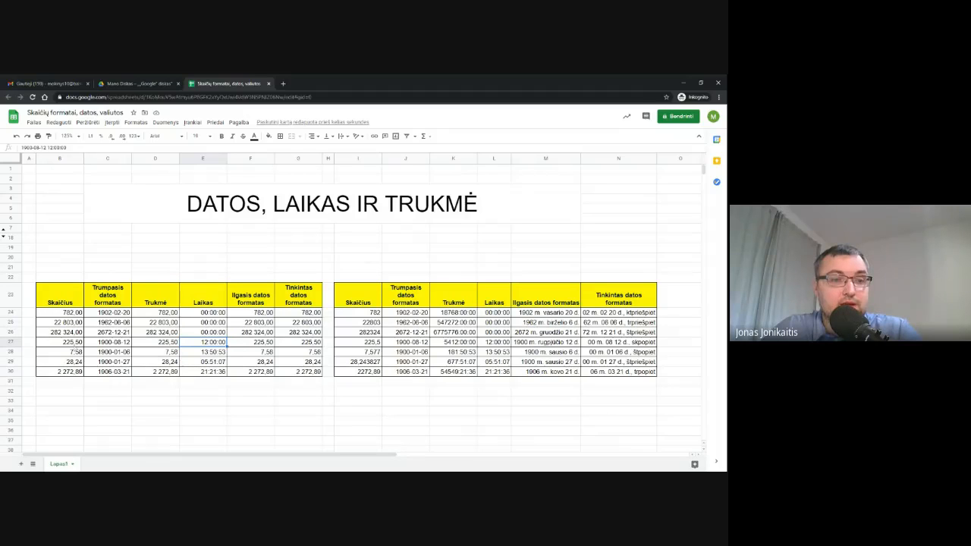
left_click(78, 354)
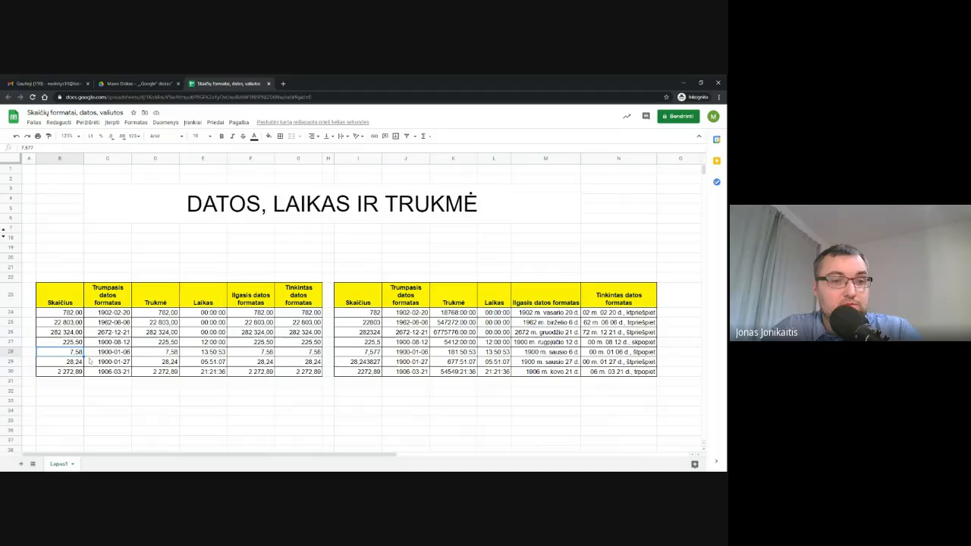
key("Right")
key("Right")
key("Right")
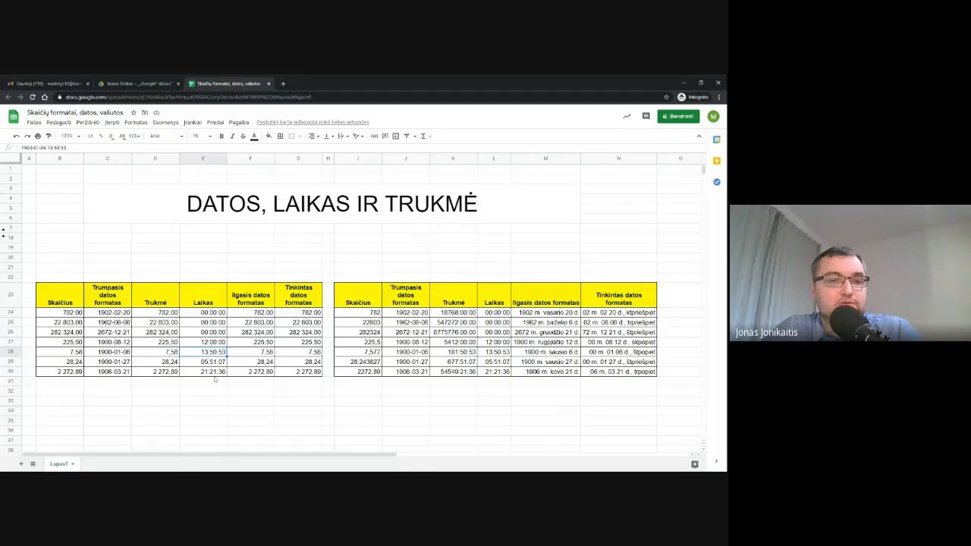
left_click(73, 372)
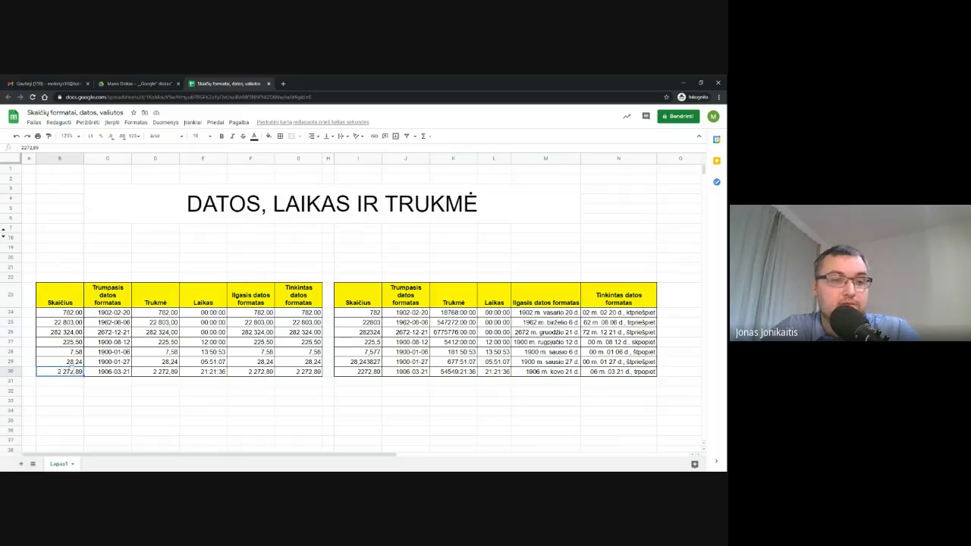
left_click(214, 374)
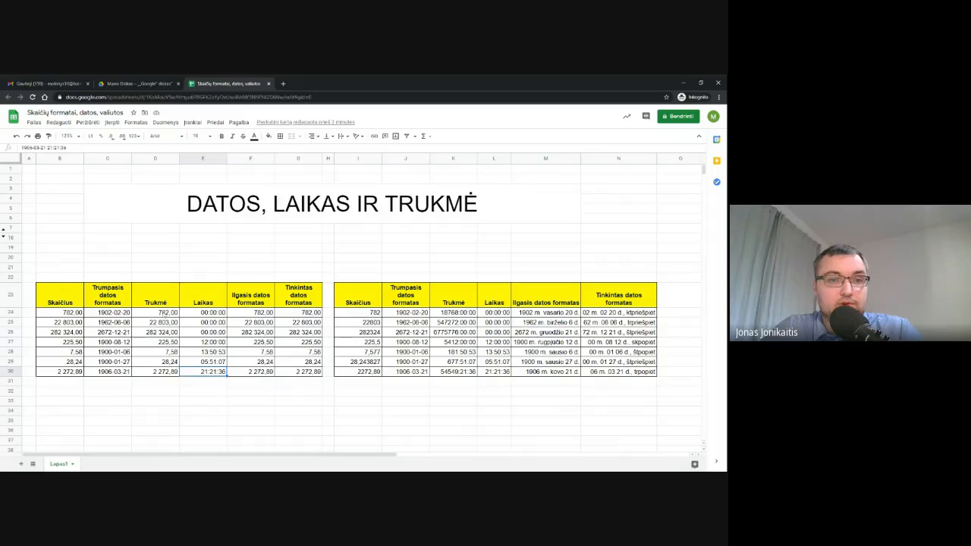
- Apply the Trukmė (duration) number format to the Trukmė column cells D24:D30
left_click_drag(163, 316, 170, 374)
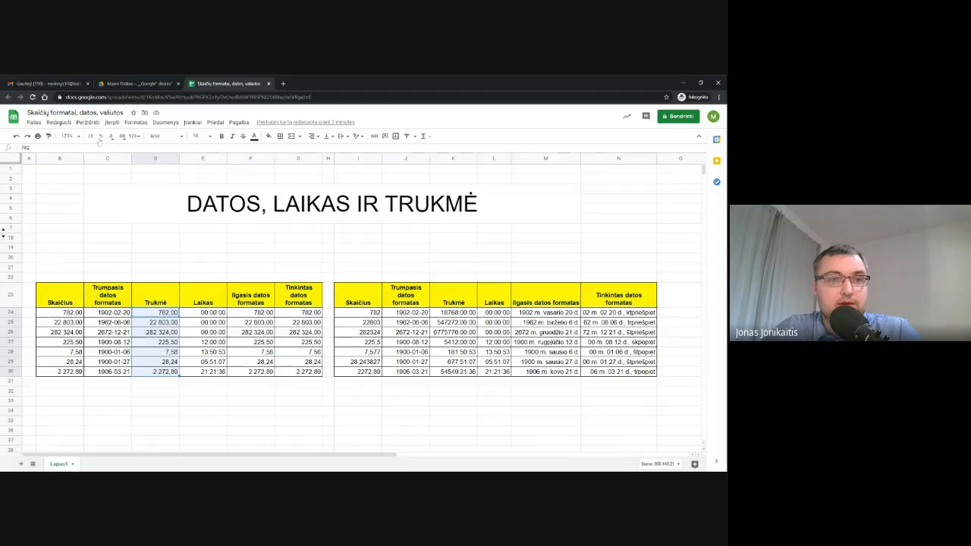
left_click(134, 136)
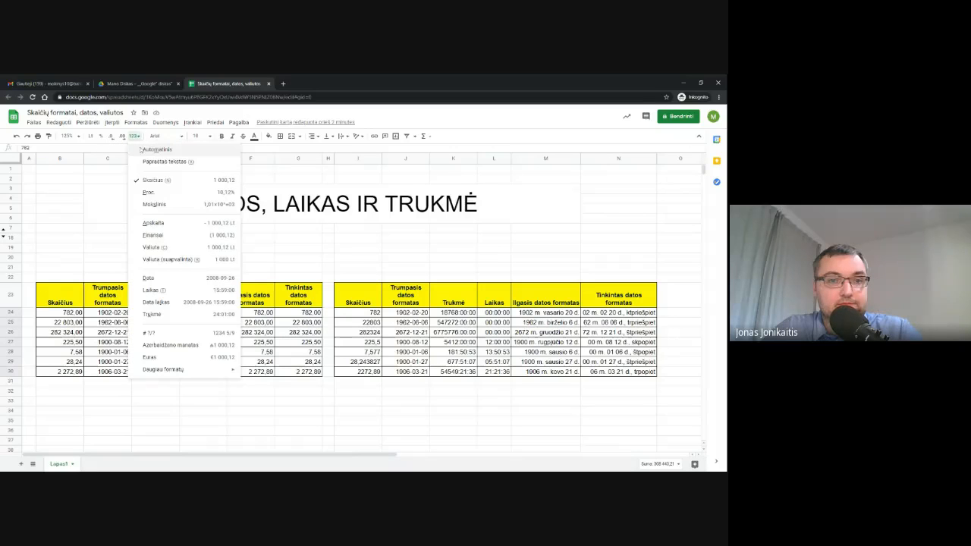
left_click(185, 317)
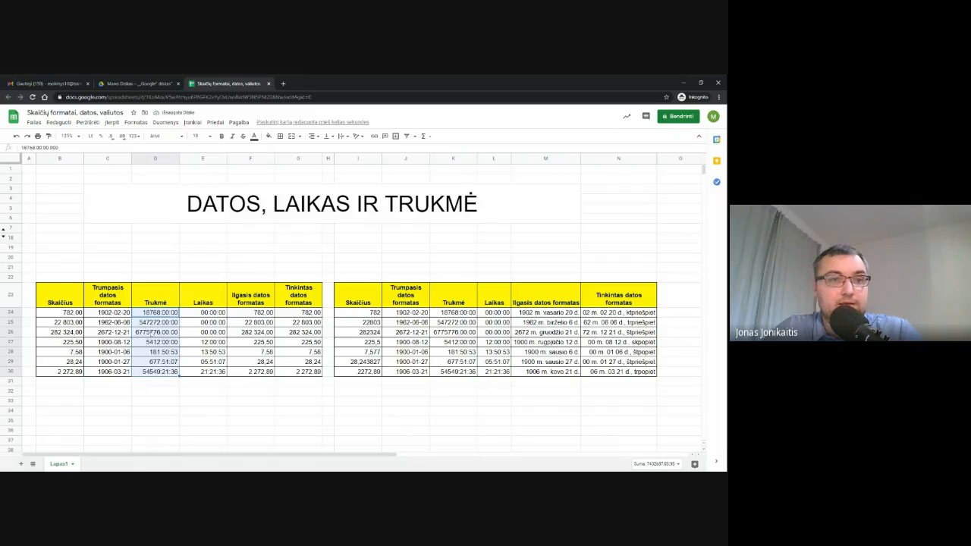
- Compare the durations in the Trukmė column D with the times in column E and the numbers in column B
left_click(151, 333)
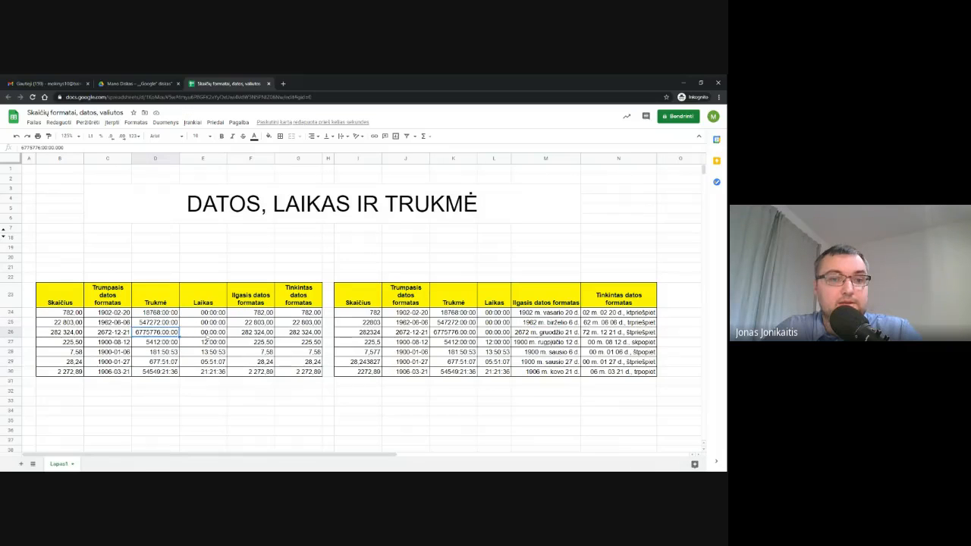
key("Right")
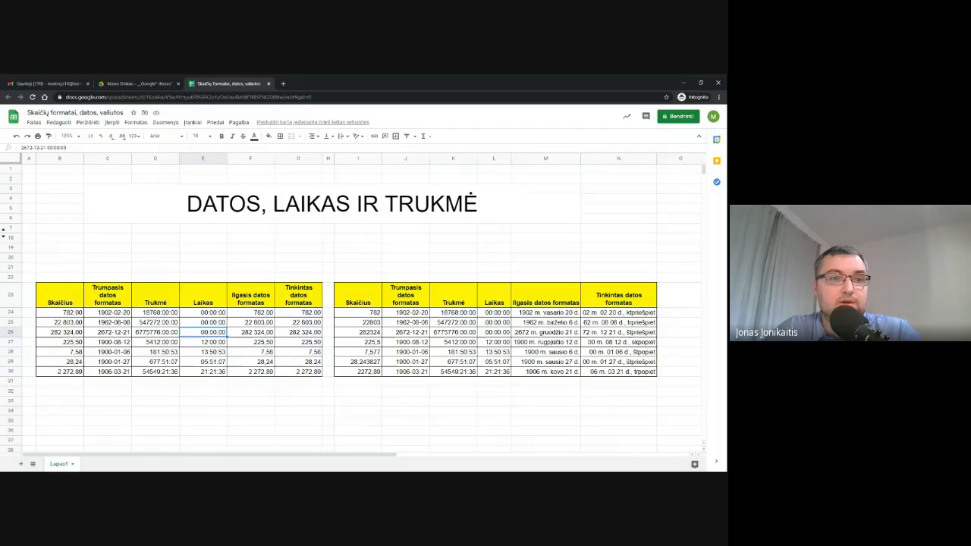
left_click(70, 334)
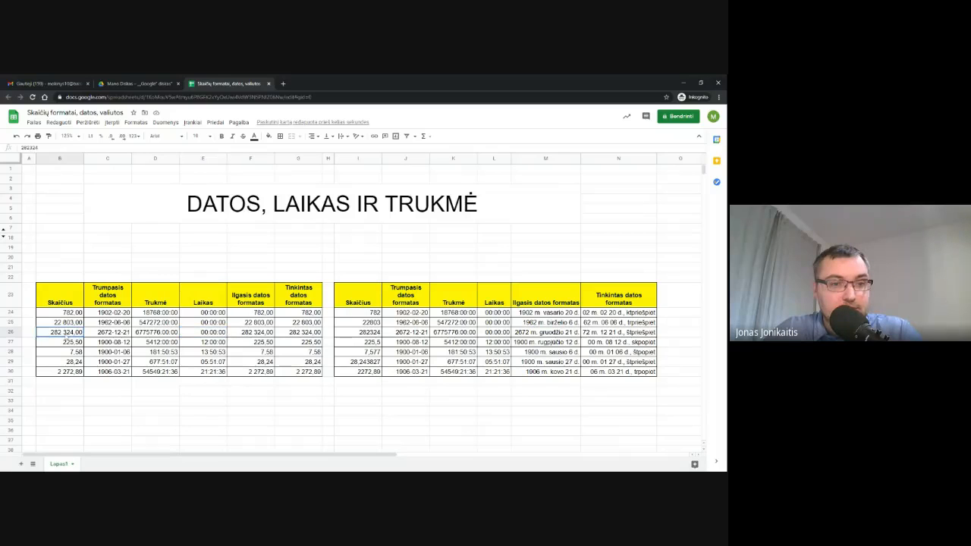
left_click(59, 325)
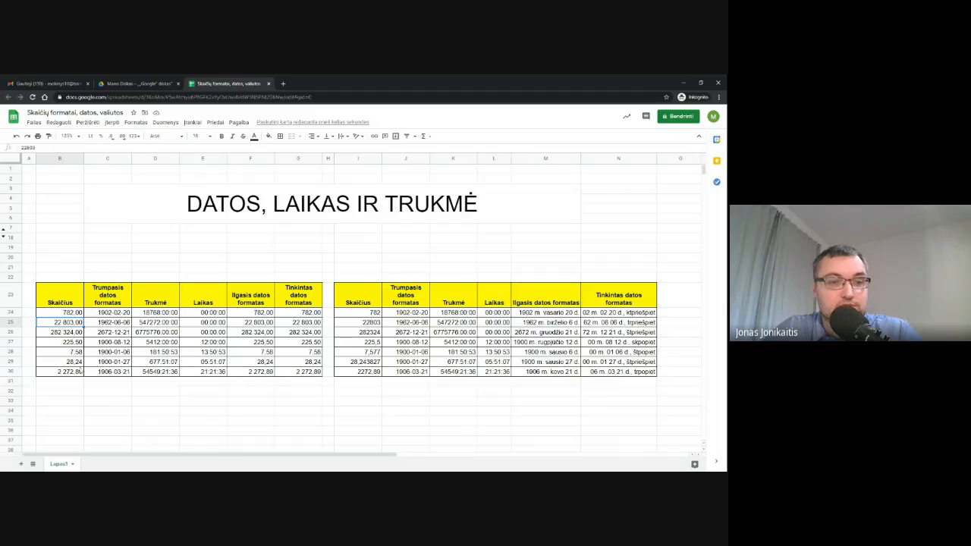
left_click(76, 362)
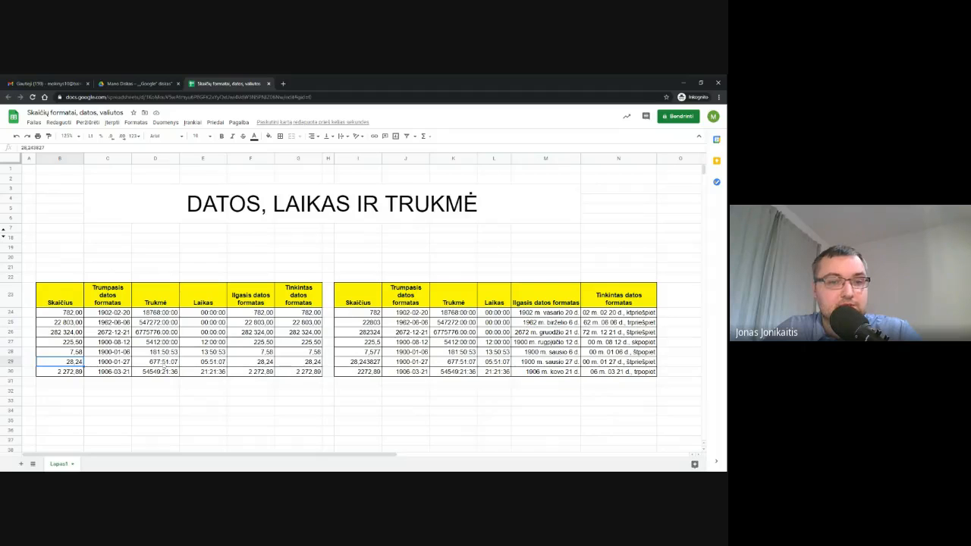
left_click(164, 364)
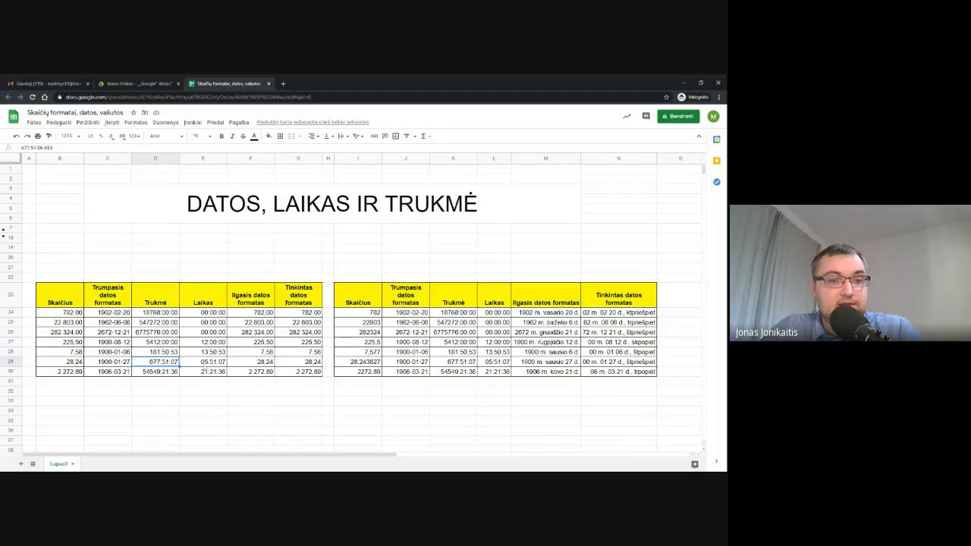
left_click(212, 364)
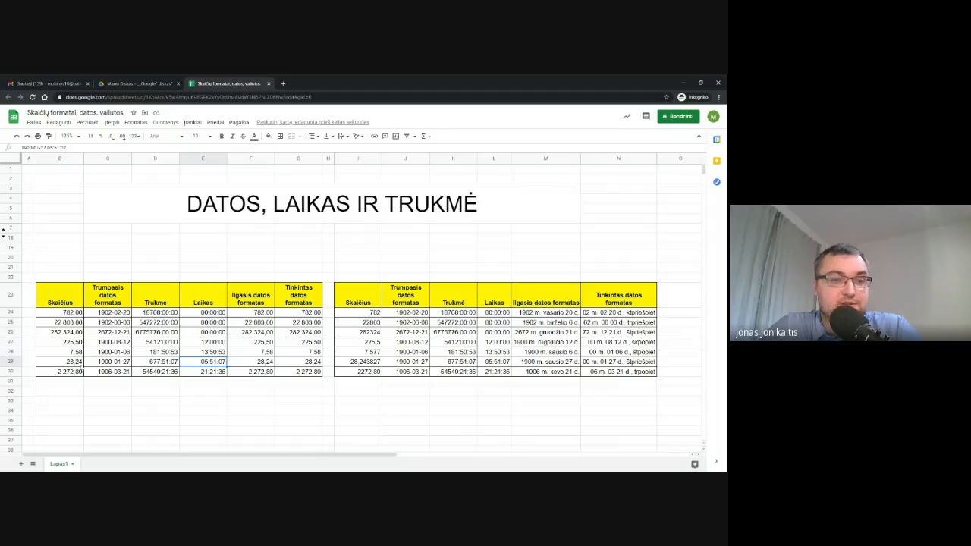
left_click(67, 332)
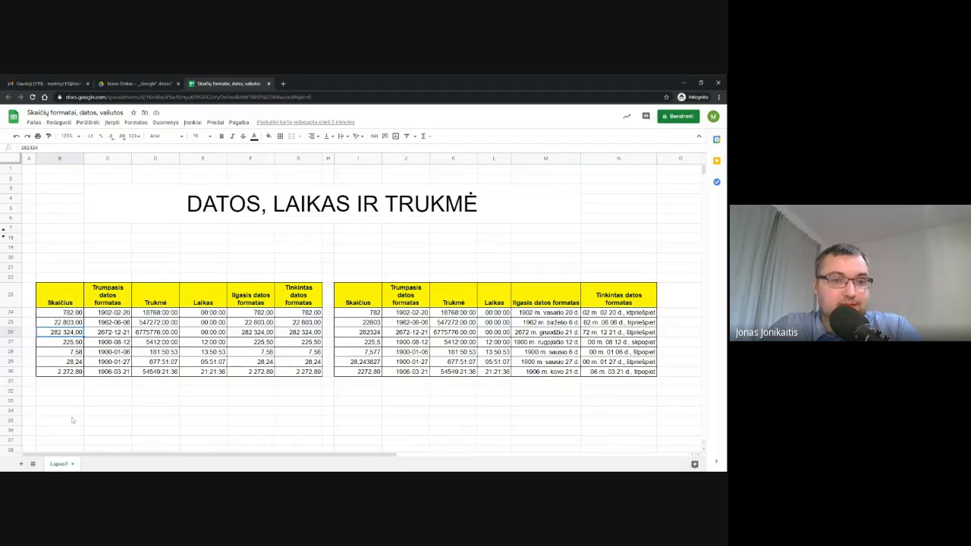
left_click(155, 335)
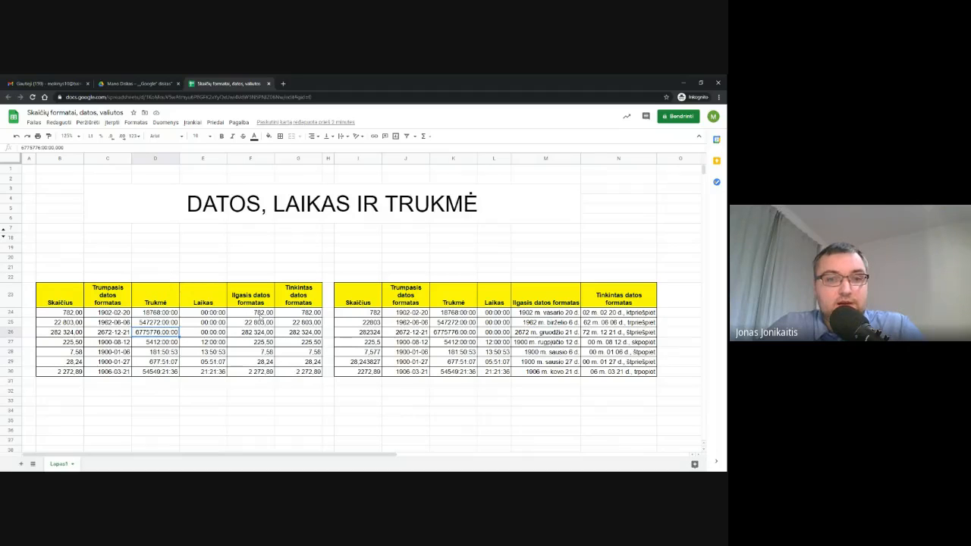
- Apply the long date format "1930 m. rugpjūčio 5 d." to the Ilgasis datos formatas cells F24:F30
left_click_drag(100, 311, 109, 371)
left_click(234, 312)
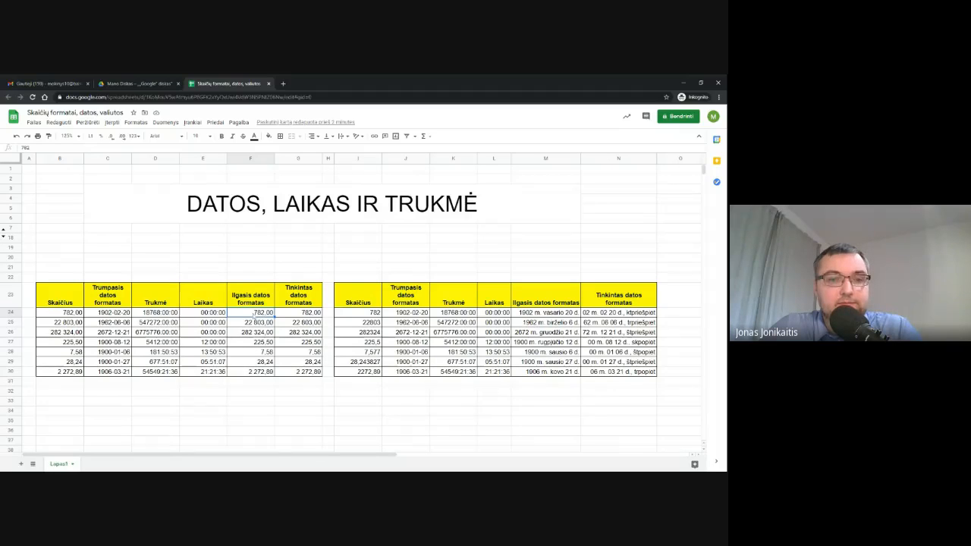
left_click_drag(253, 317, 261, 374)
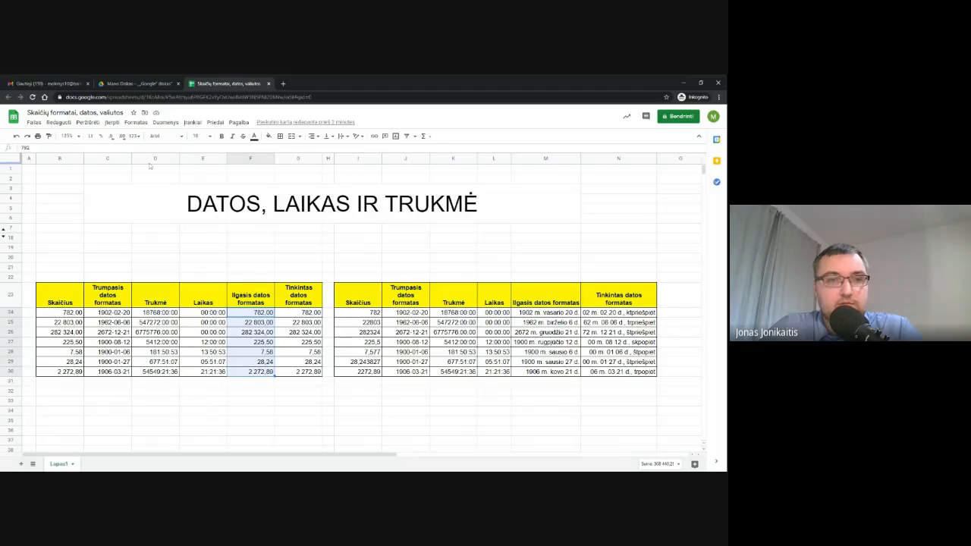
left_click(134, 136)
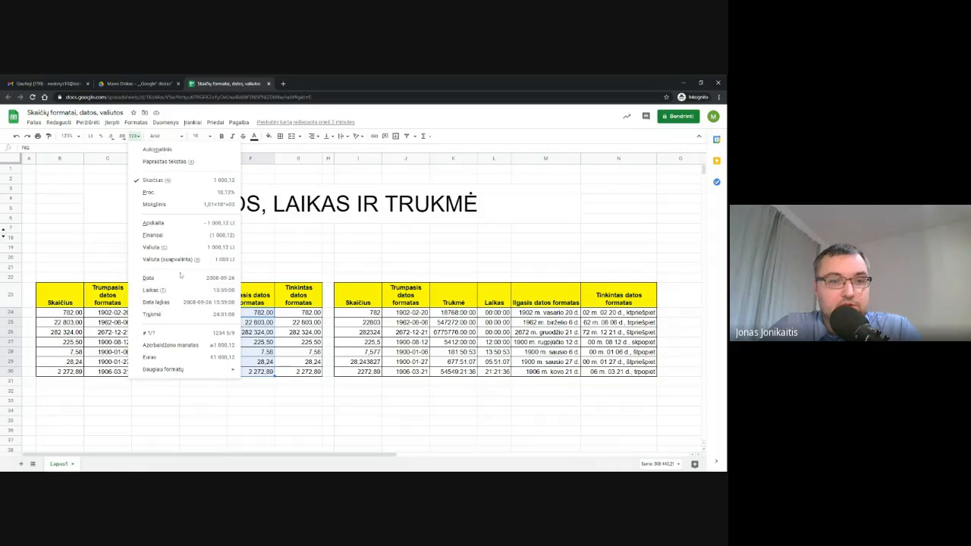
mouse_move(177, 371)
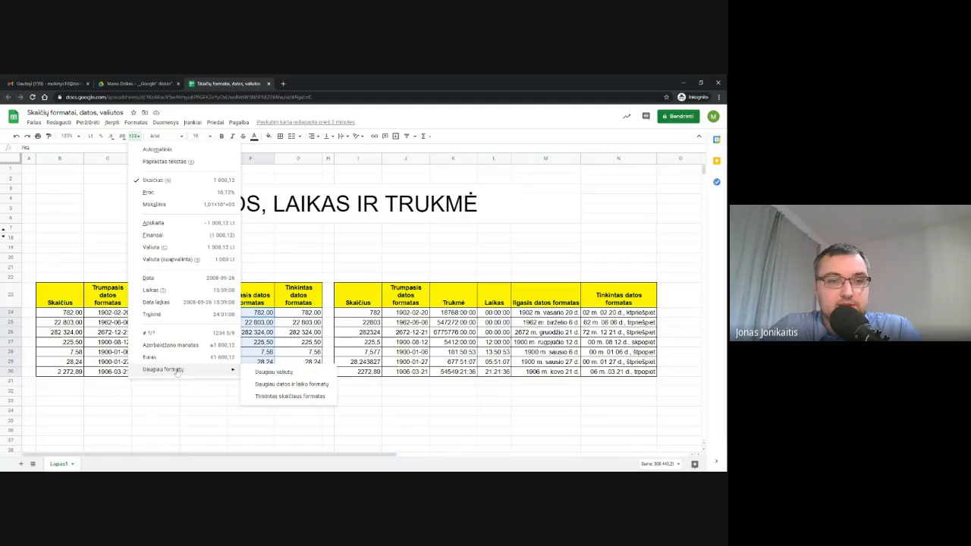
left_click(313, 387)
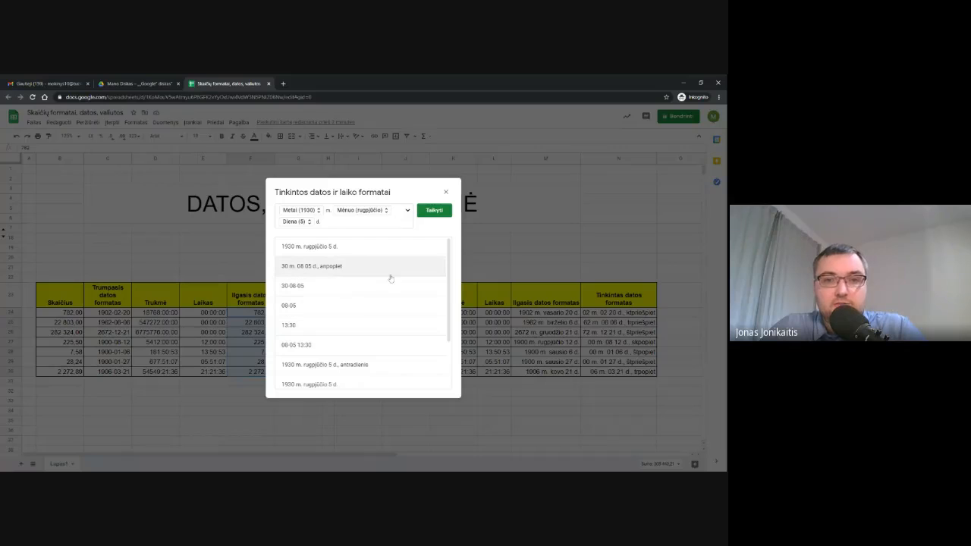
scroll(358, 301, "down", 1)
scroll(358, 301, "down", 1)
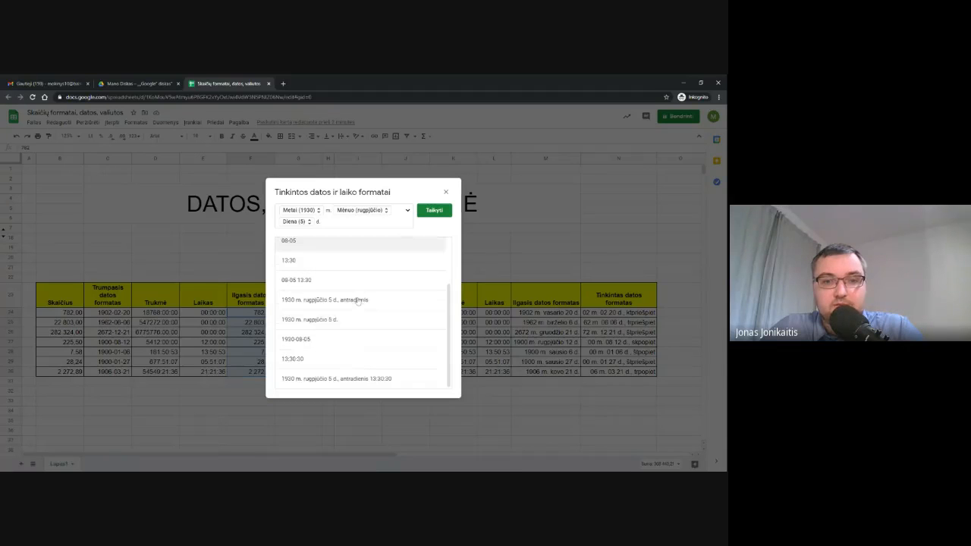
scroll(344, 301, "up", 2)
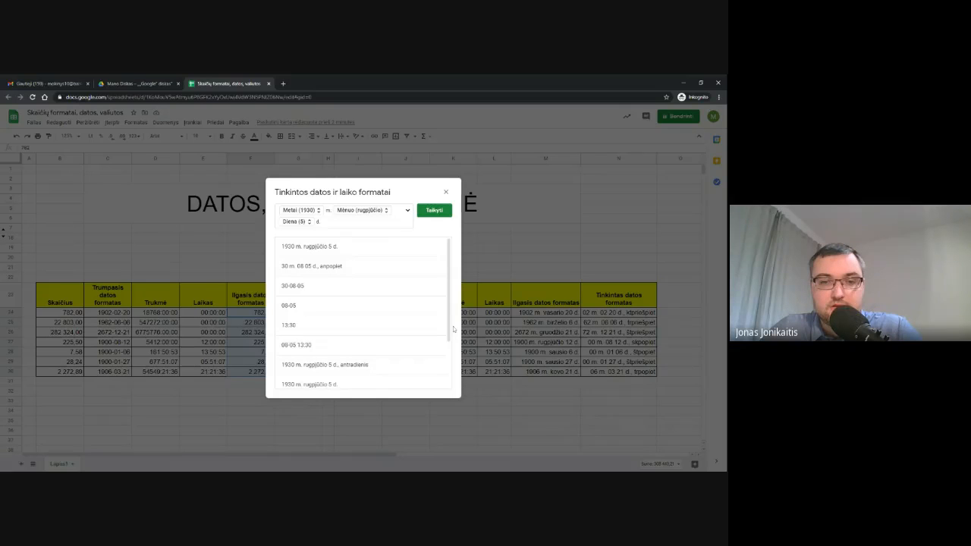
scroll(334, 371, "down", 1)
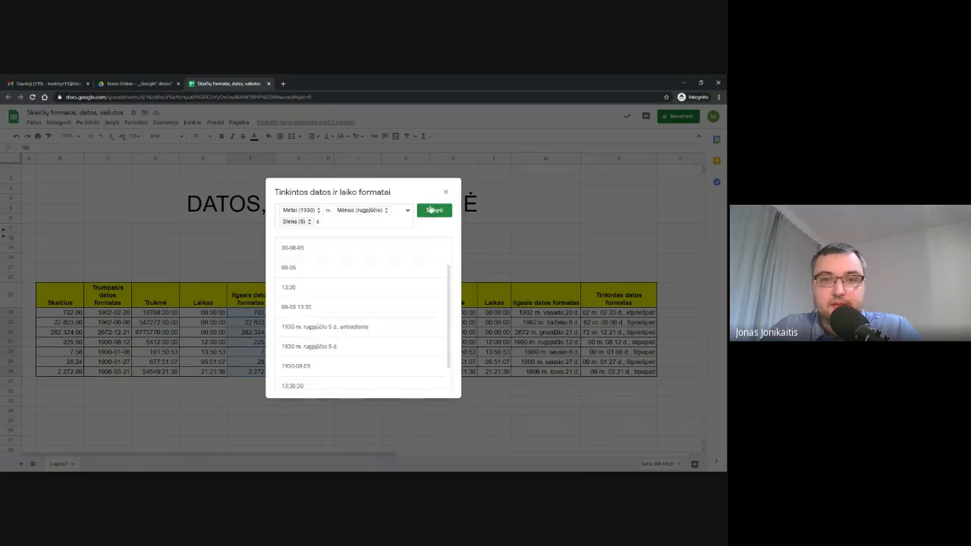
left_click(439, 212)
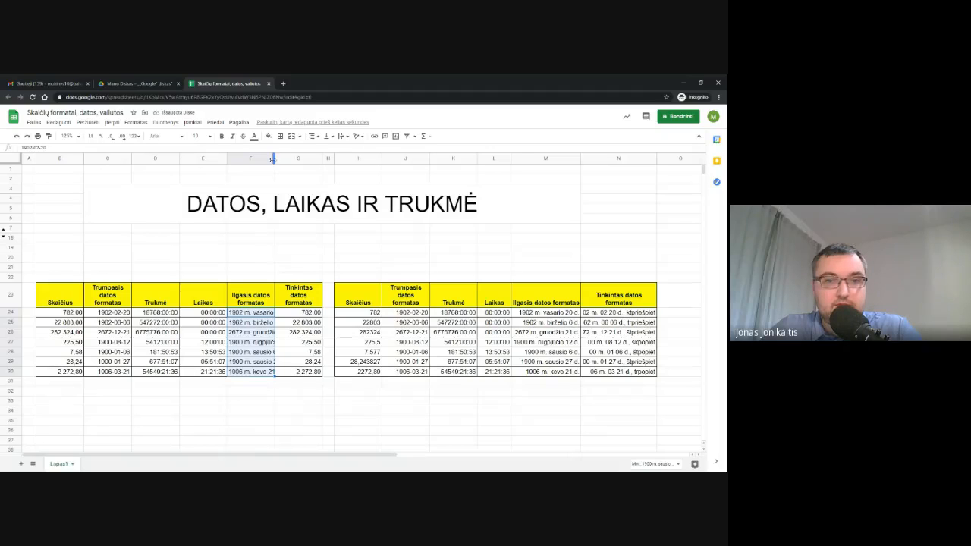
- Widen column F to fit the long dates and check the underlying values of cells F26 and F28
left_click_drag(275, 158, 295, 158)
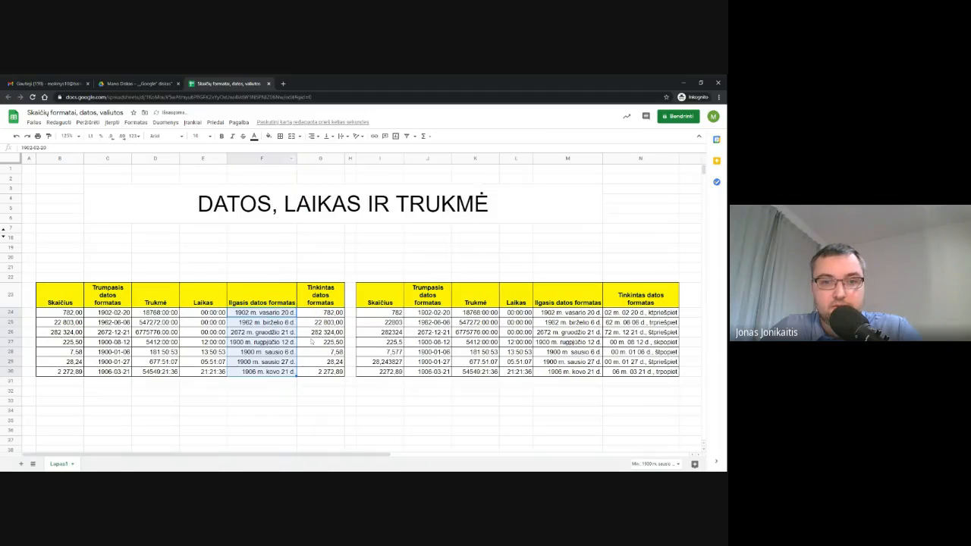
left_click(267, 334)
left_click(269, 352)
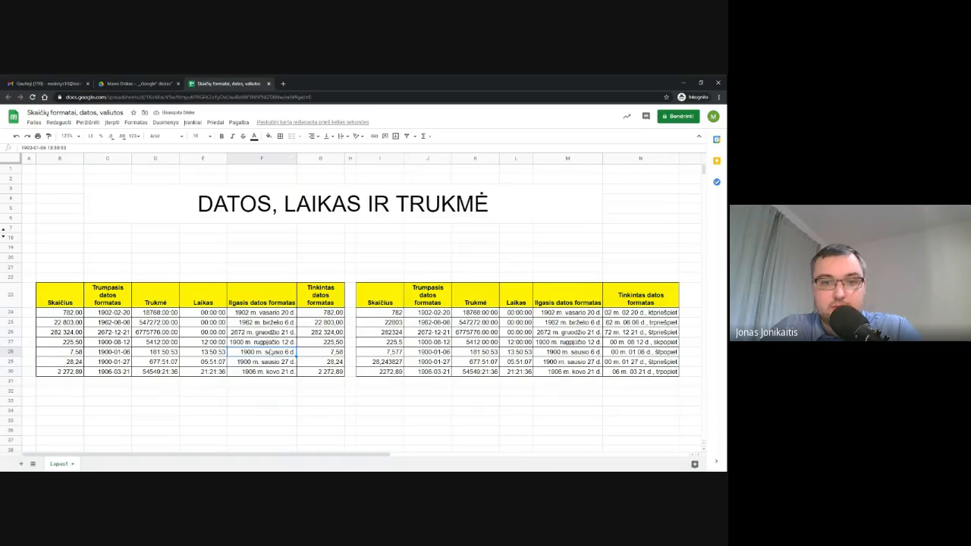
left_click(267, 334)
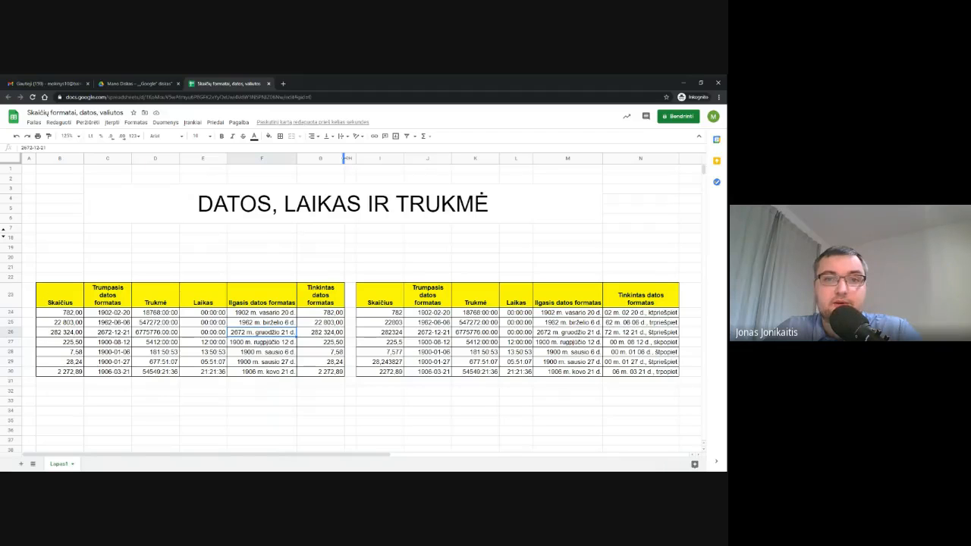
- Widen column G and open the custom date and time format settings for the Tinkintas datos formatas cells G24:G30
left_click_drag(346, 158, 365, 165)
left_click_drag(341, 314, 350, 377)
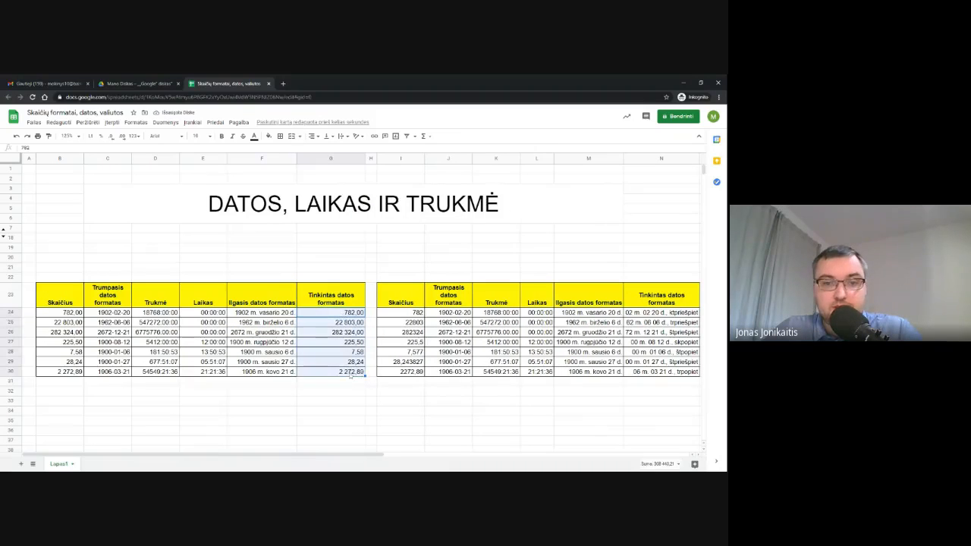
left_click(134, 136)
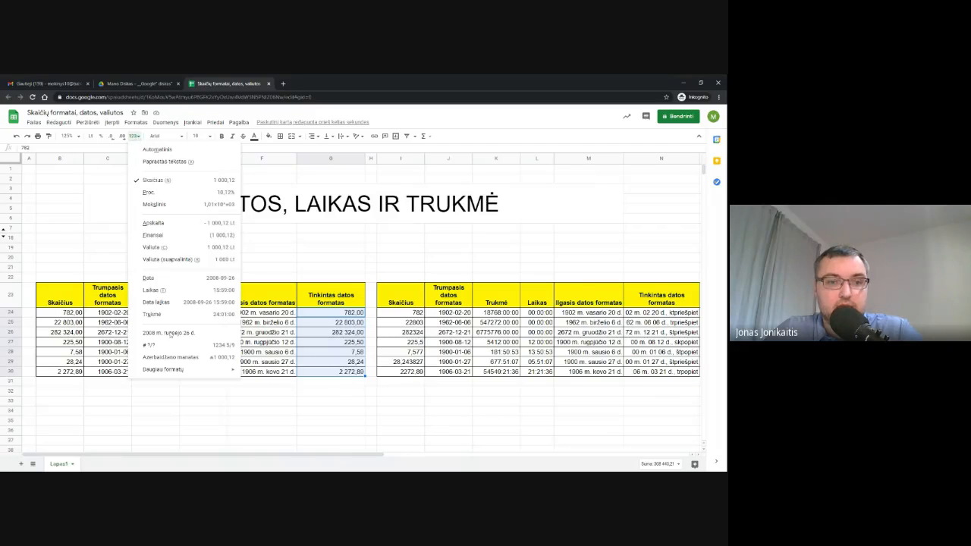
mouse_move(182, 371)
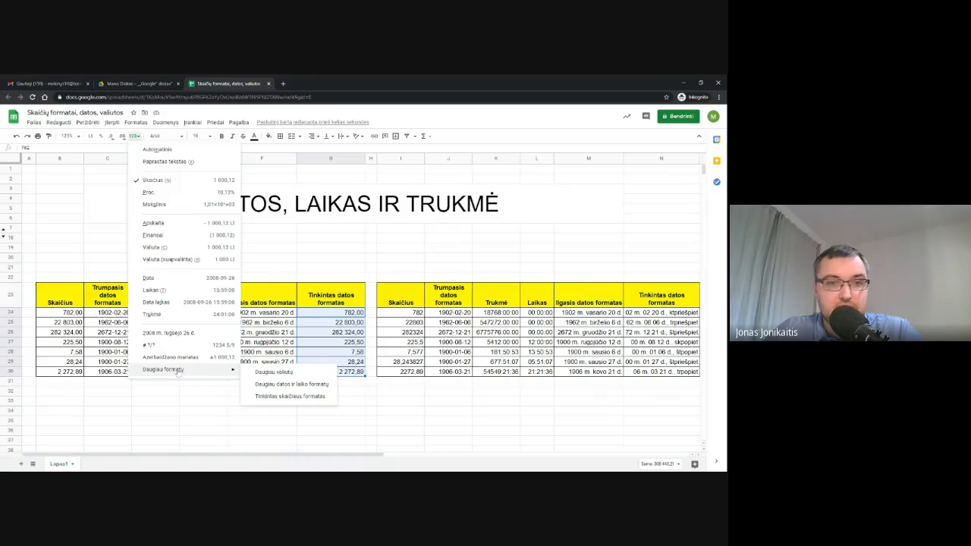
left_click(315, 384)
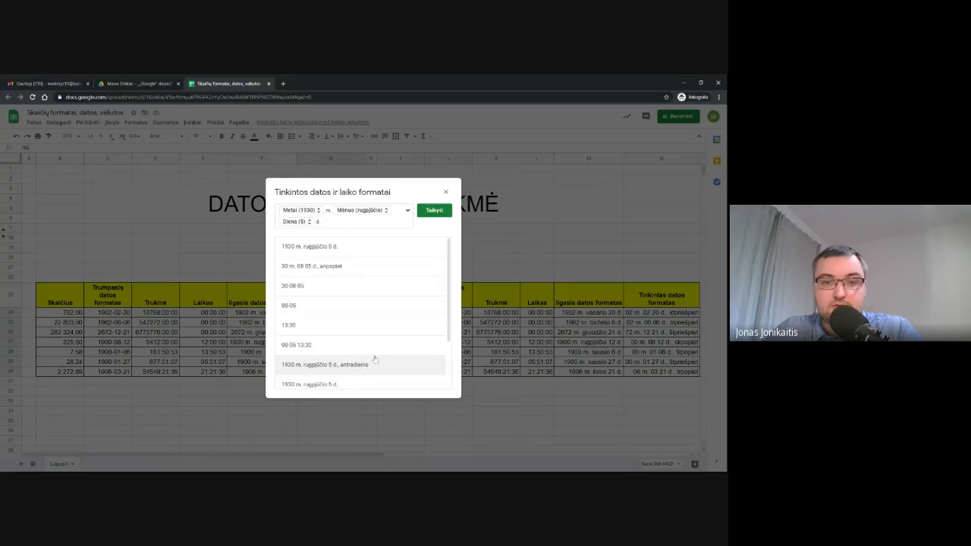
- Use the preset "1930 m. rugpjūčio 5 d., antradienis" as the starting point for the custom date format
scroll(373, 353, "down", 1)
scroll(357, 334, "up", 1)
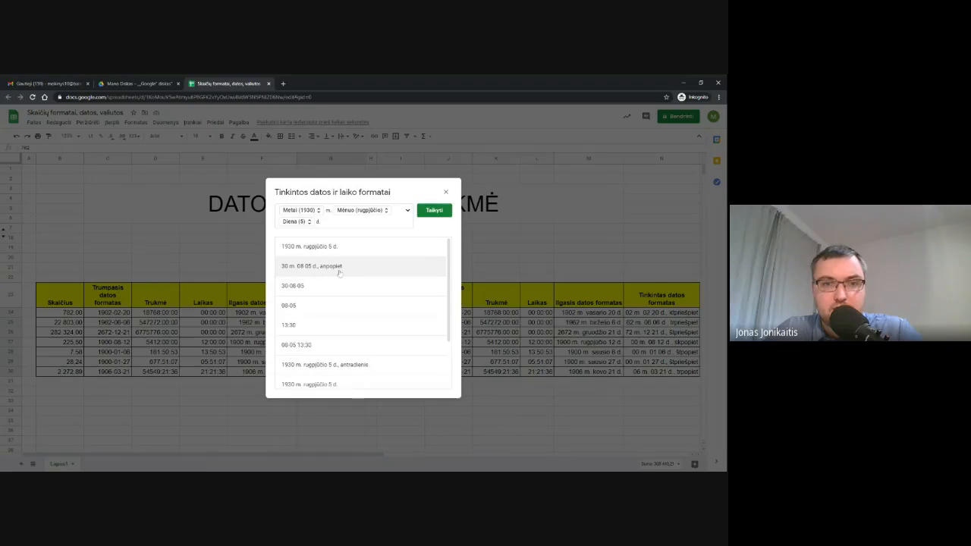
left_click(349, 365)
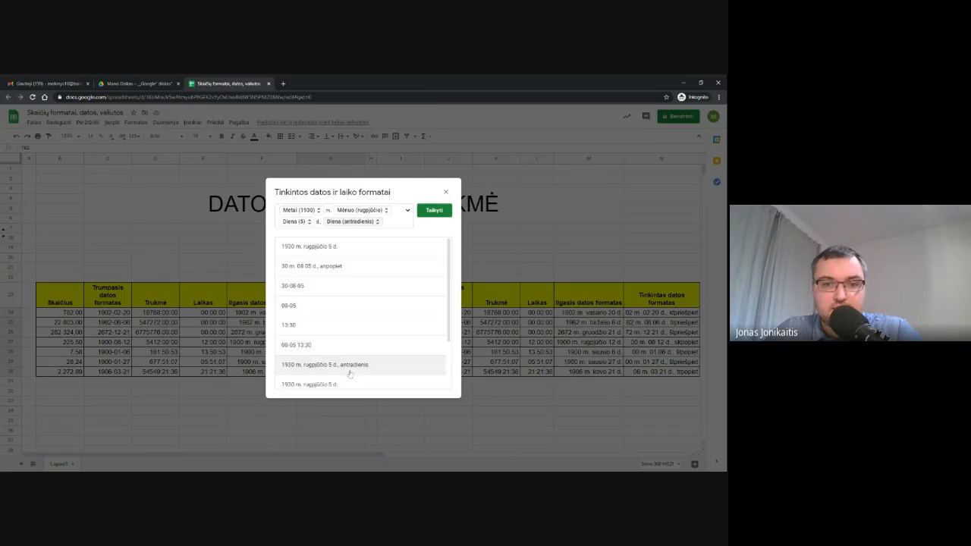
scroll(400, 341, "down", 1)
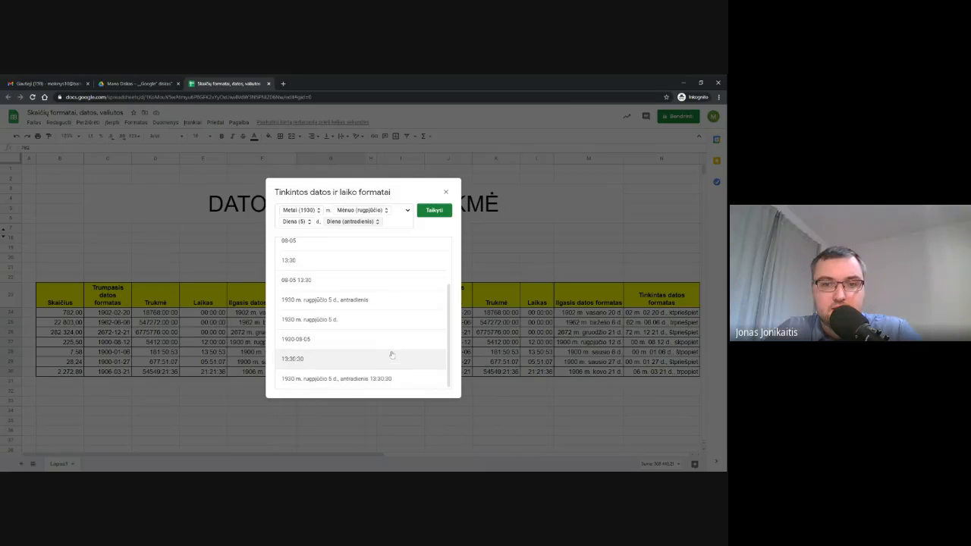
scroll(345, 296, "up", 1)
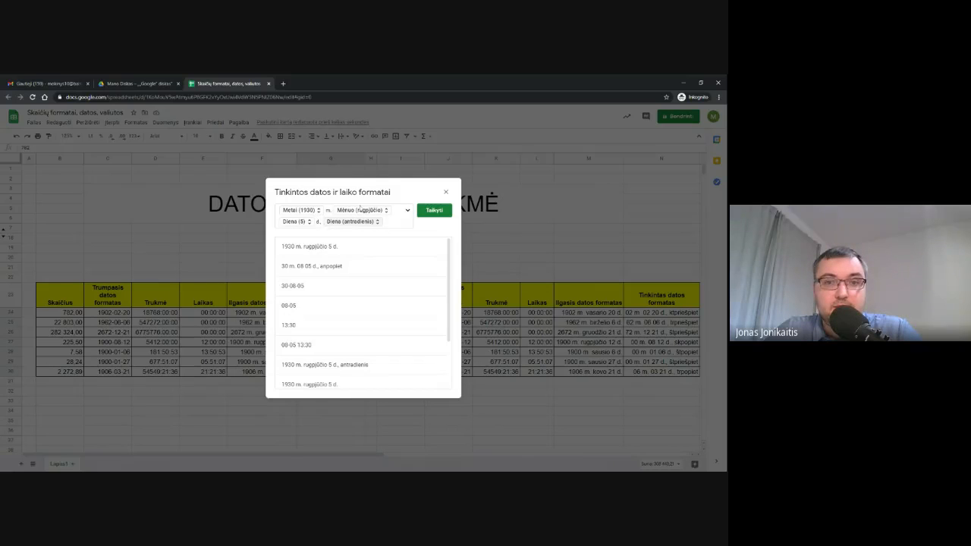
- Set the year component to two digits (30) and the month component to a number with a leading zero (08)
left_click(317, 212)
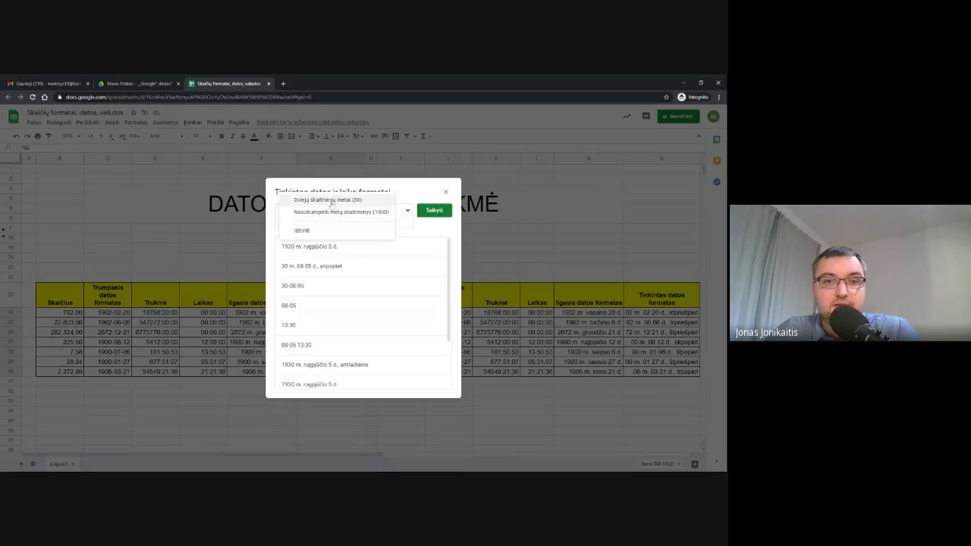
left_click(343, 201)
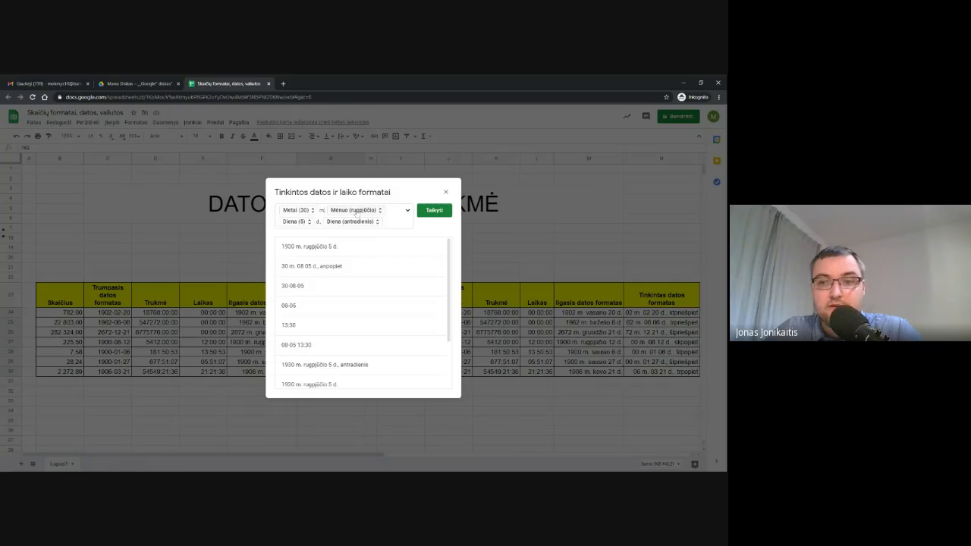
left_click(357, 211)
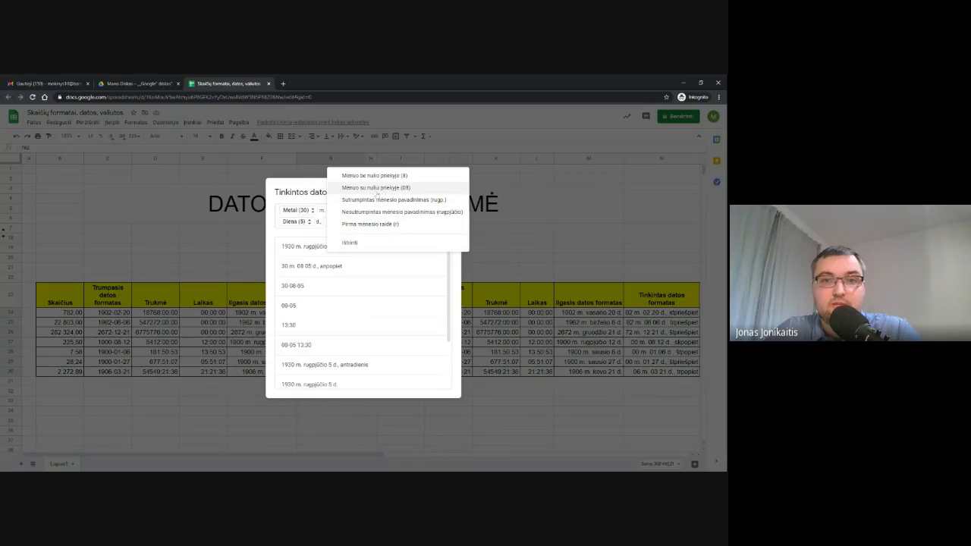
left_click(385, 189)
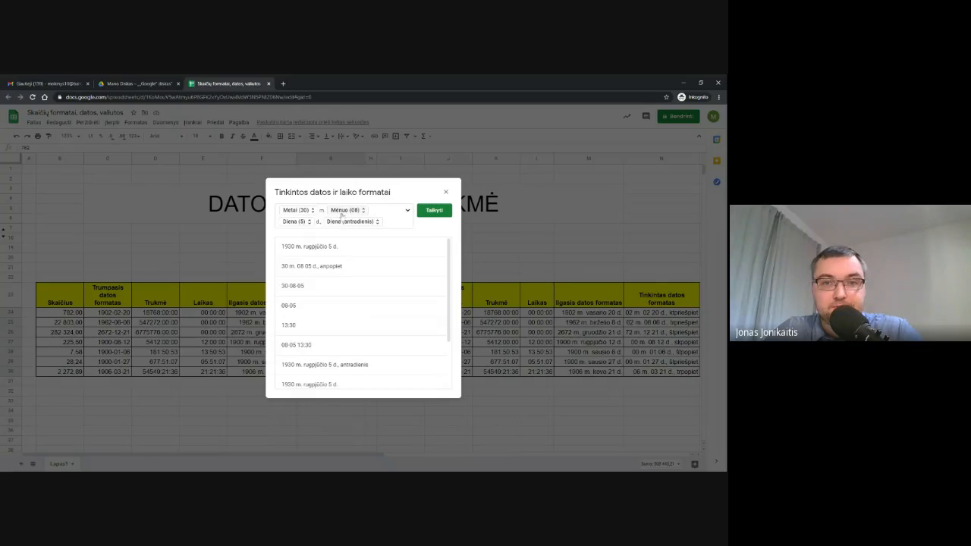
- Set the day component to a leading zero (05) and the weekday component to its abbreviated name (an)
left_click(302, 222)
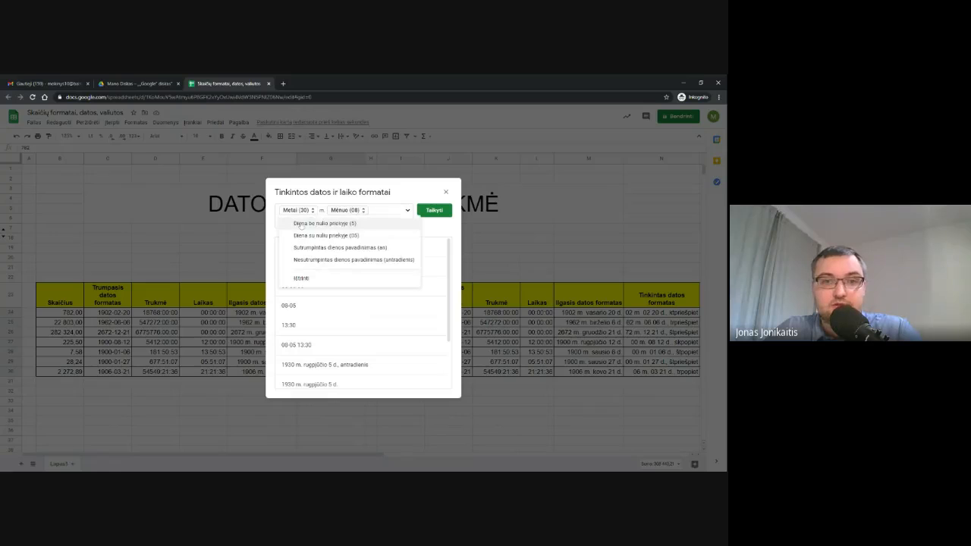
left_click(324, 237)
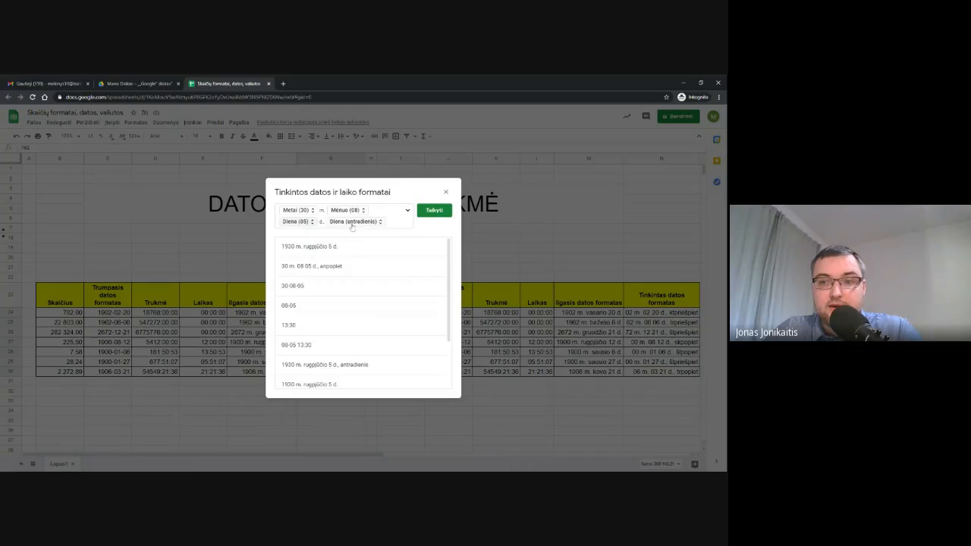
left_click(351, 221)
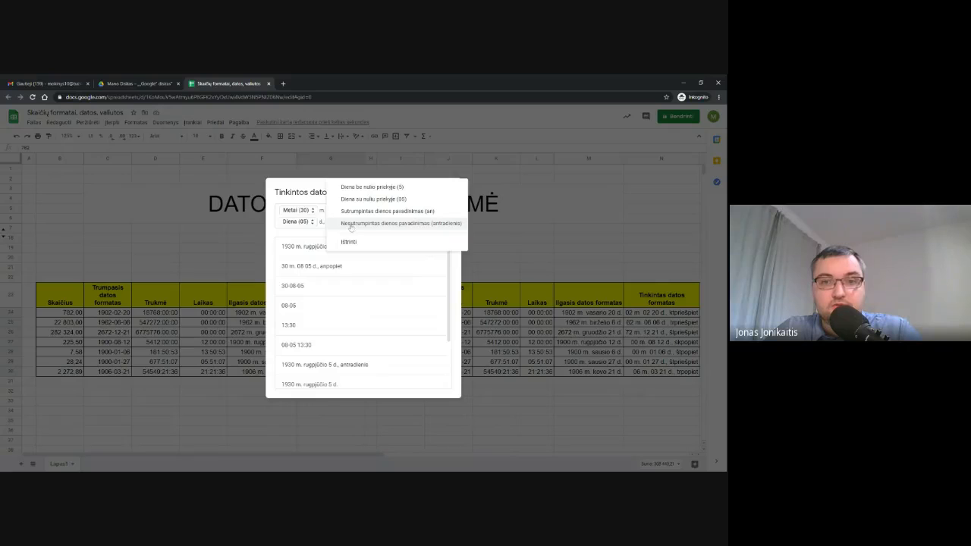
left_click(427, 213)
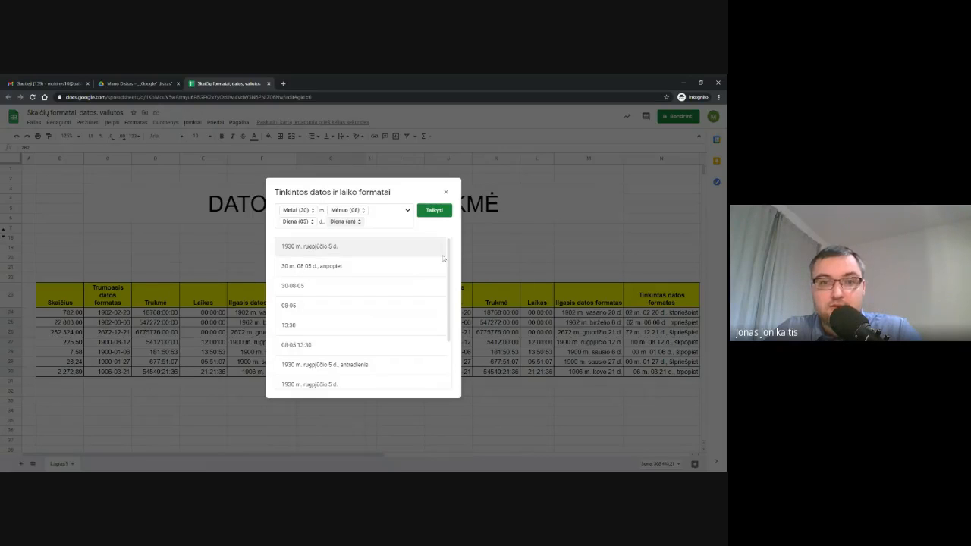
- Add a Priešpiet / popiet component to the end of the format in its unabbreviated form (popiet)
left_click(408, 212)
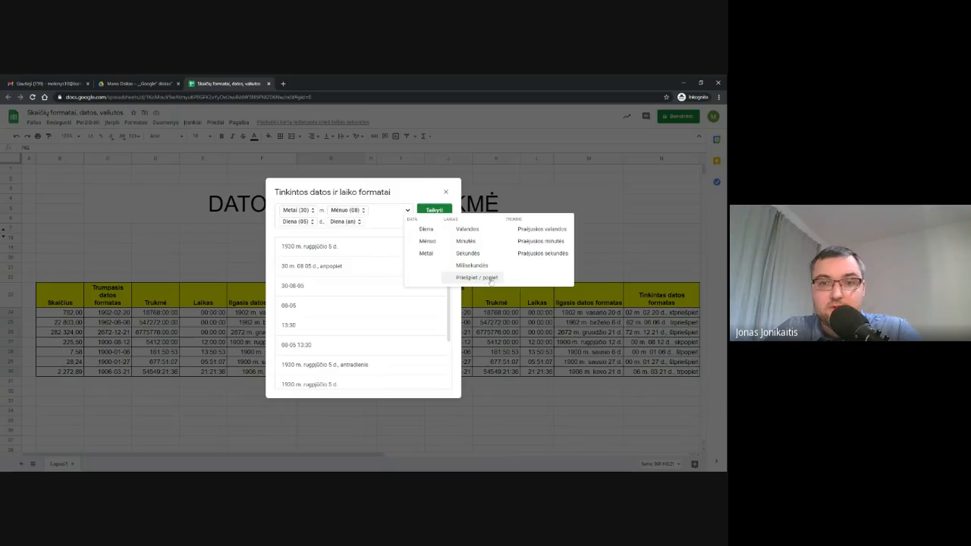
left_click(491, 278)
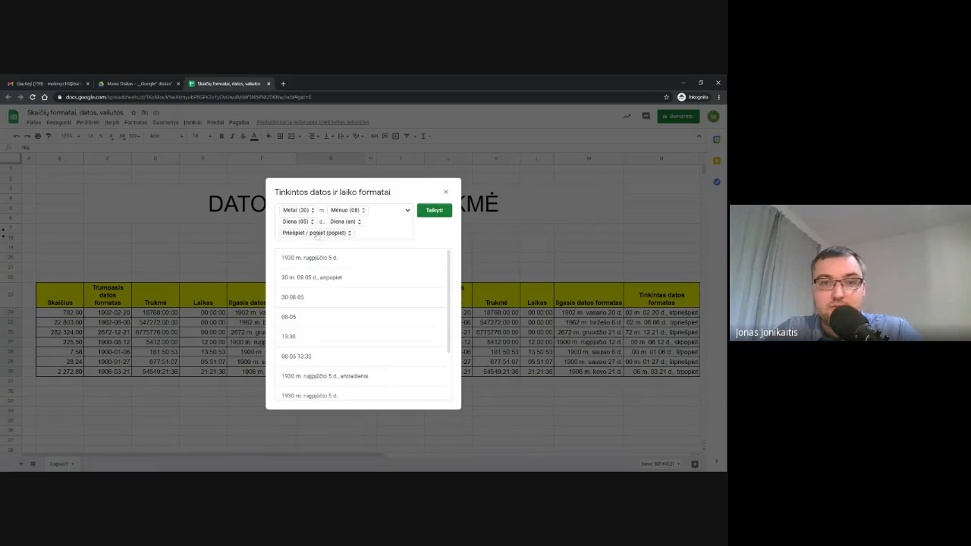
left_click(331, 234)
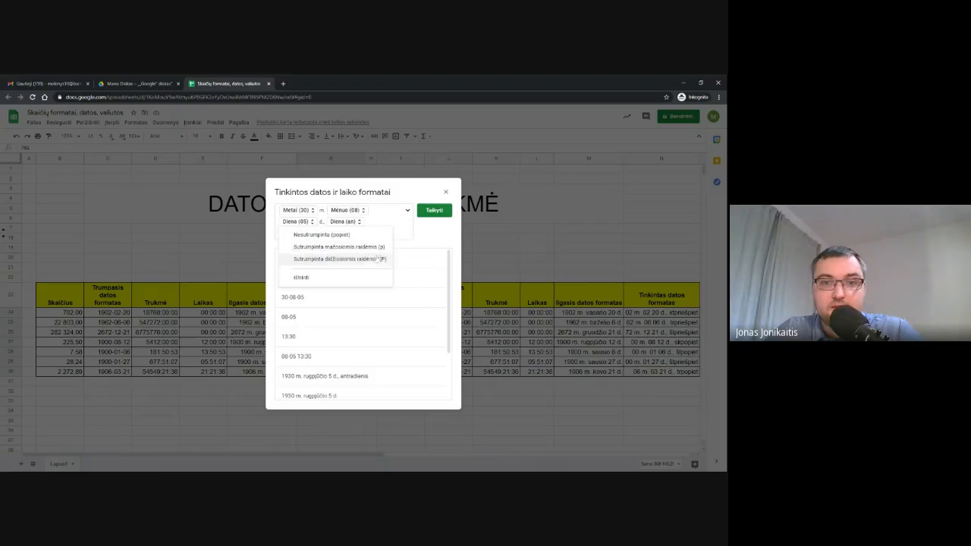
left_click(338, 236)
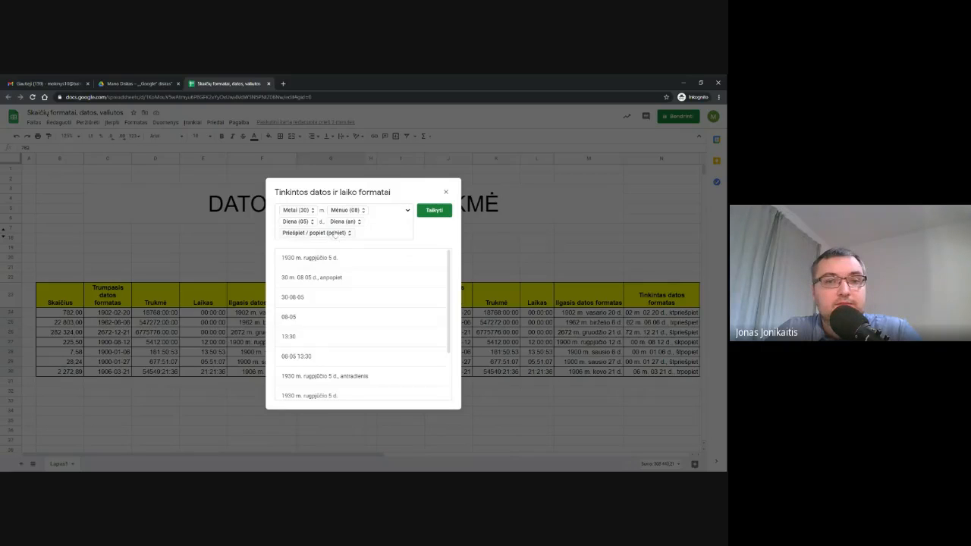
- Review the preset date and time formats, the year component's options and the components available to add
left_click(317, 235)
left_click(334, 234)
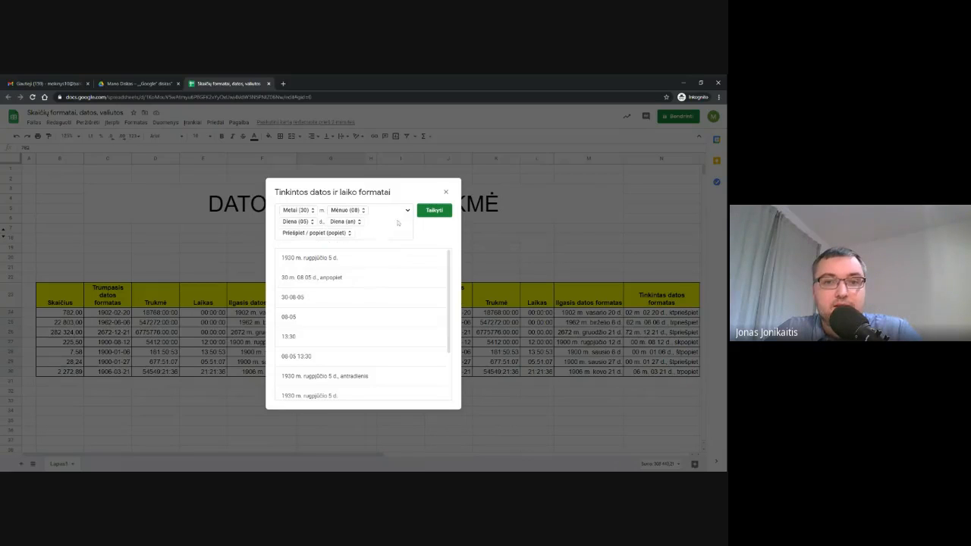
left_click(339, 235)
left_click(396, 226)
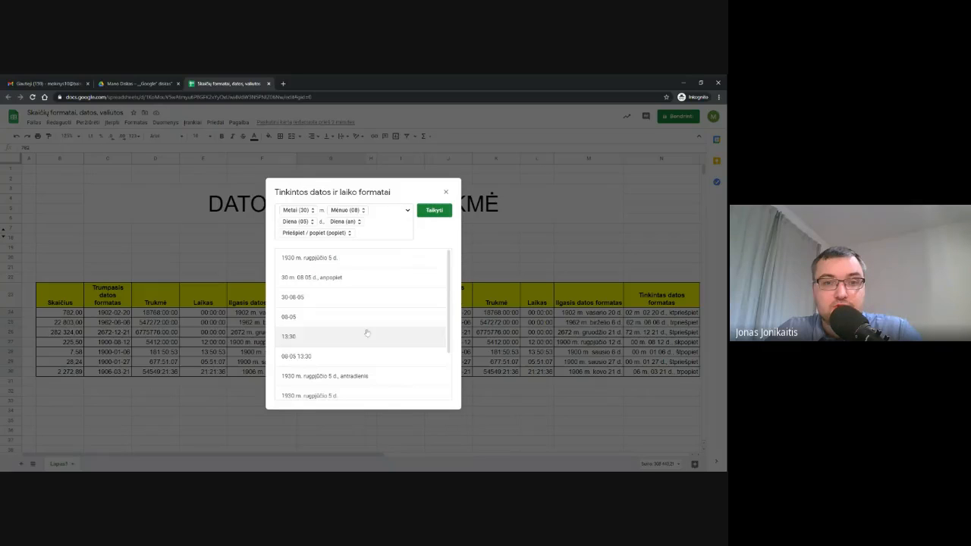
scroll(367, 334, "down", 2)
scroll(369, 342, "up", 2)
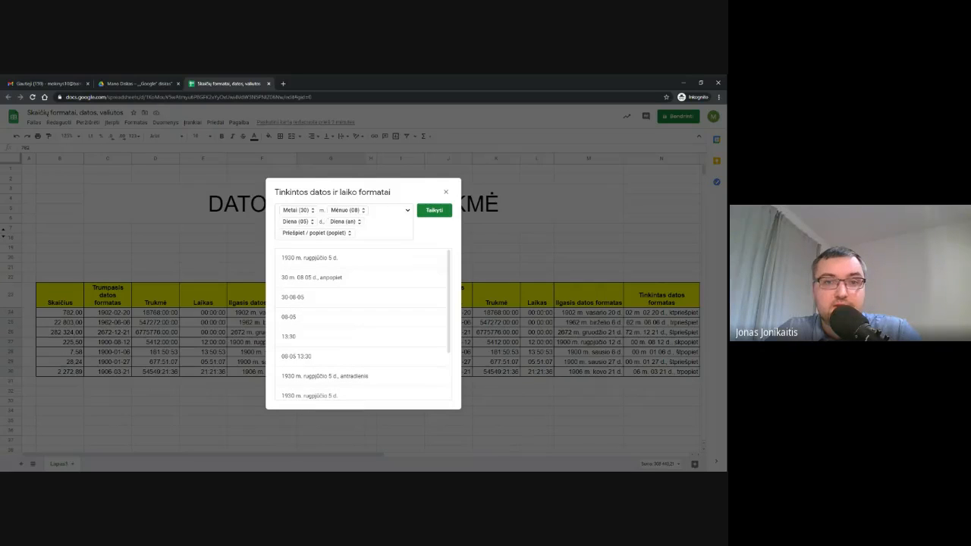
left_click(301, 213)
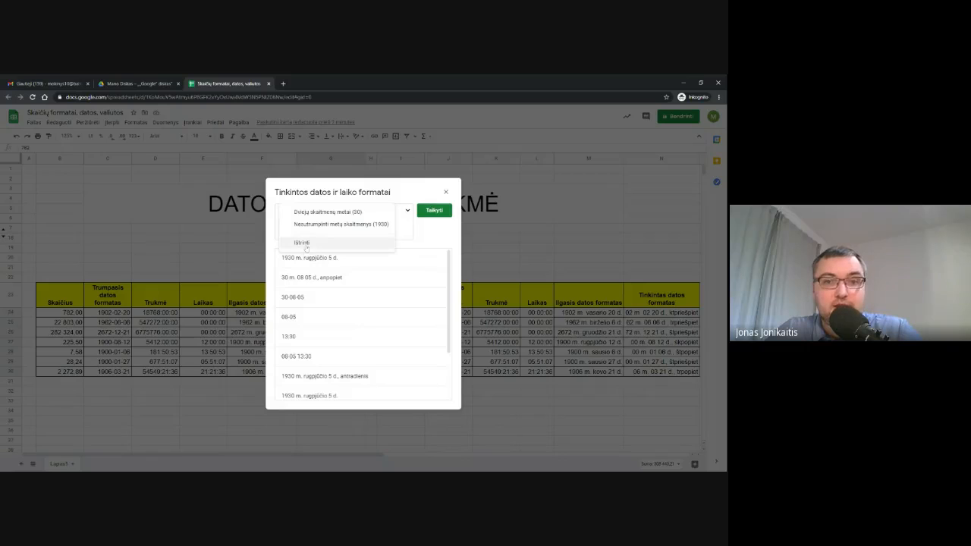
left_click(403, 224)
left_click(407, 213)
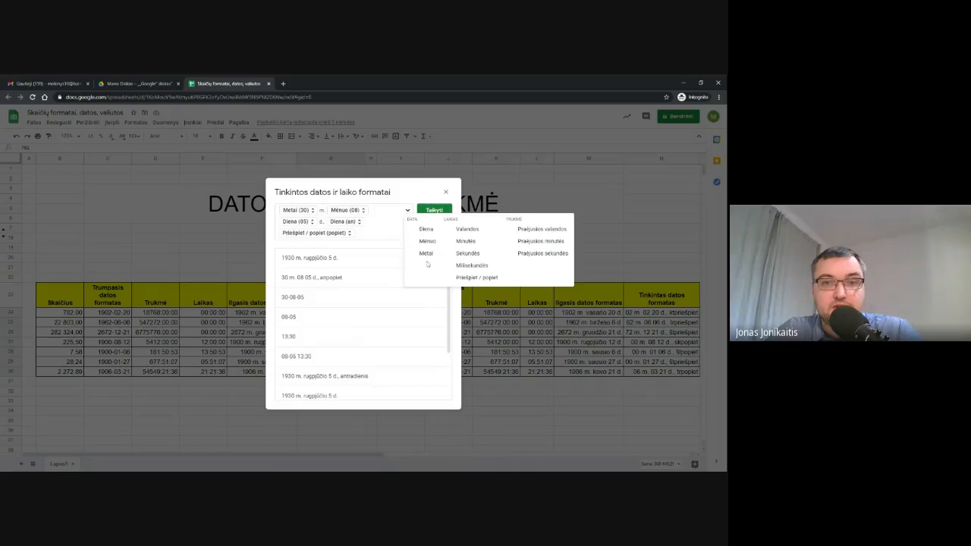
left_click(387, 229)
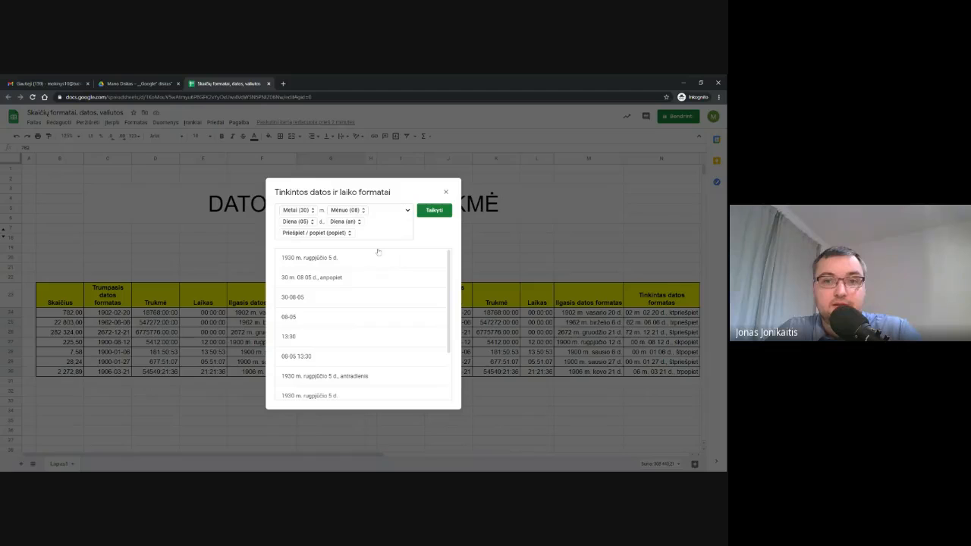
- Apply the custom date format to cells G24:G30 and widen column G to fit the full dates
left_click(434, 211)
left_click(351, 393)
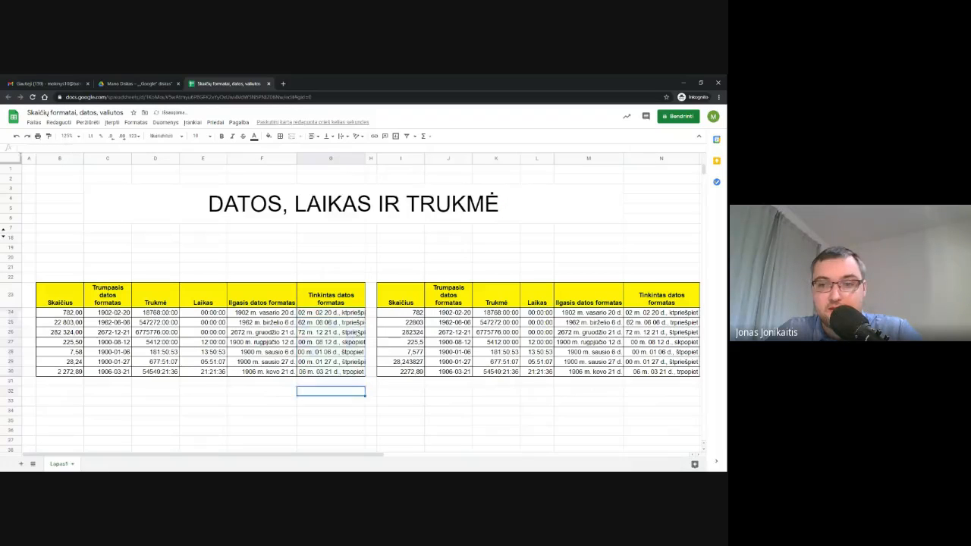
left_click(331, 312)
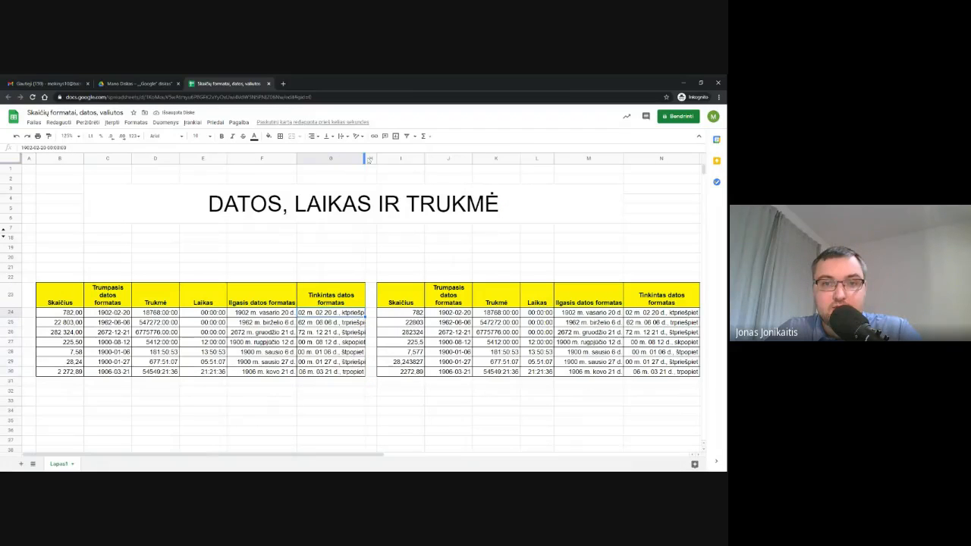
left_click_drag(365, 158, 379, 158)
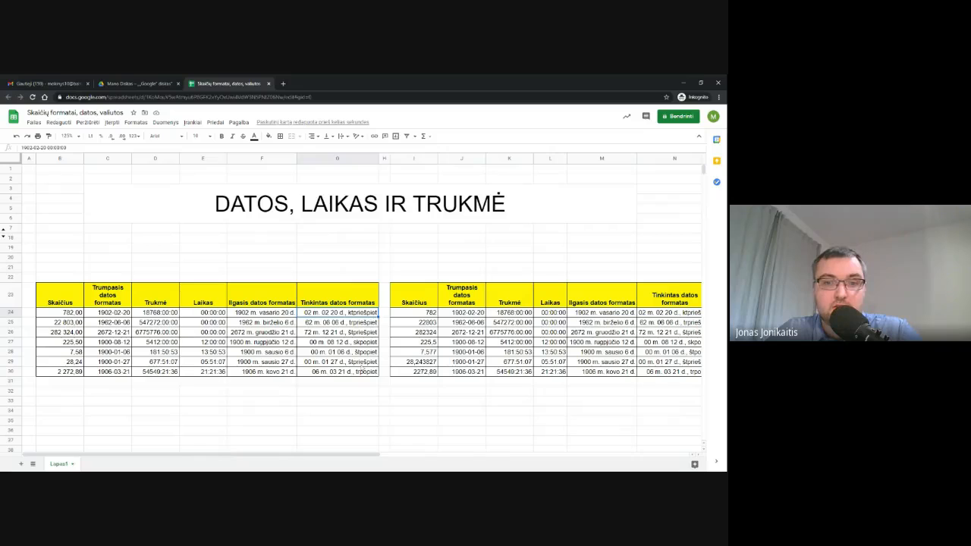
left_click(364, 393)
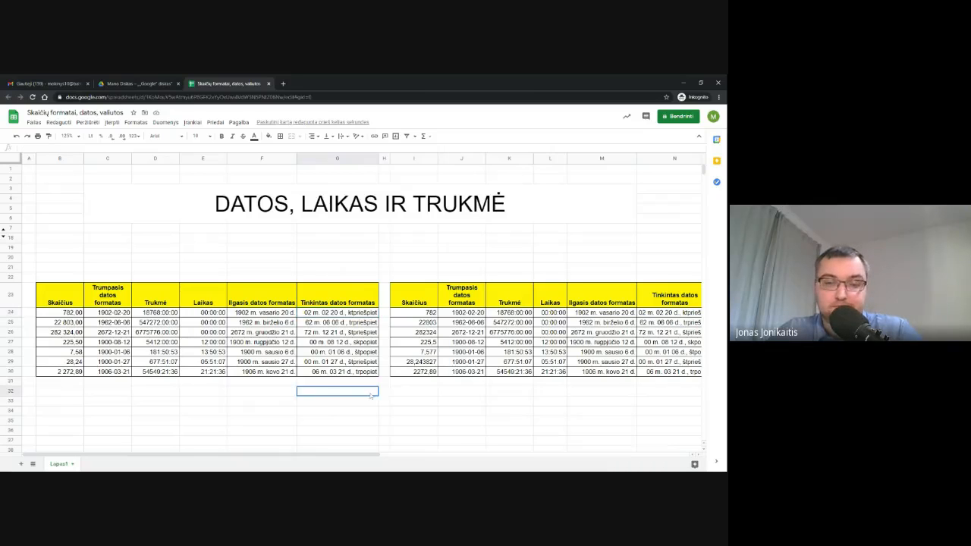